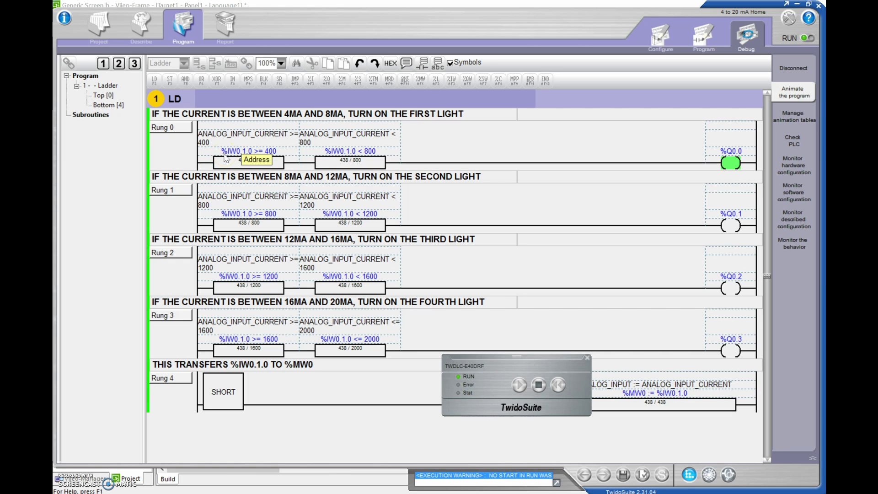
Step: Examine the animated ladder rungs, comparing the live analog input current with the range that activates each of the four light outputs
click(422, 147)
click(242, 167)
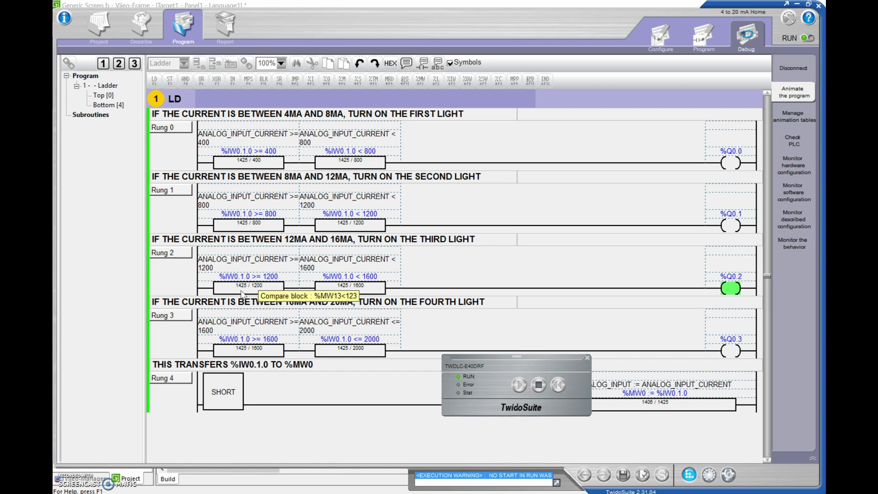
click(247, 291)
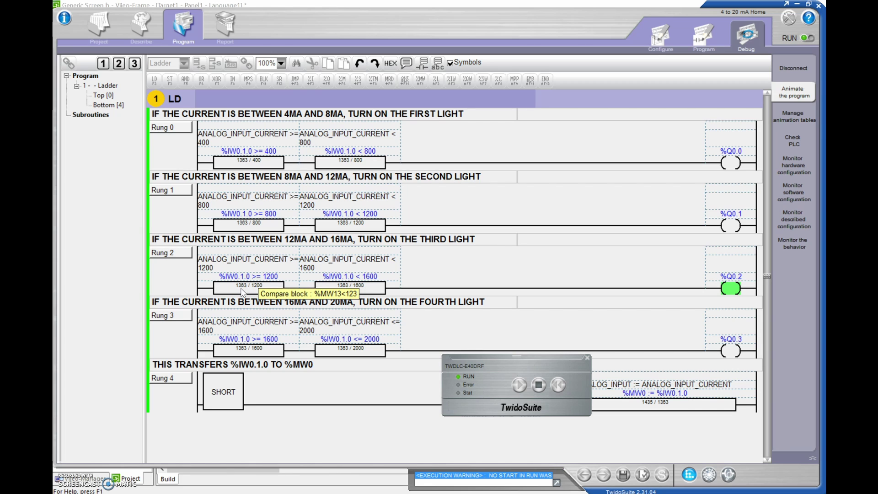
click(465, 339)
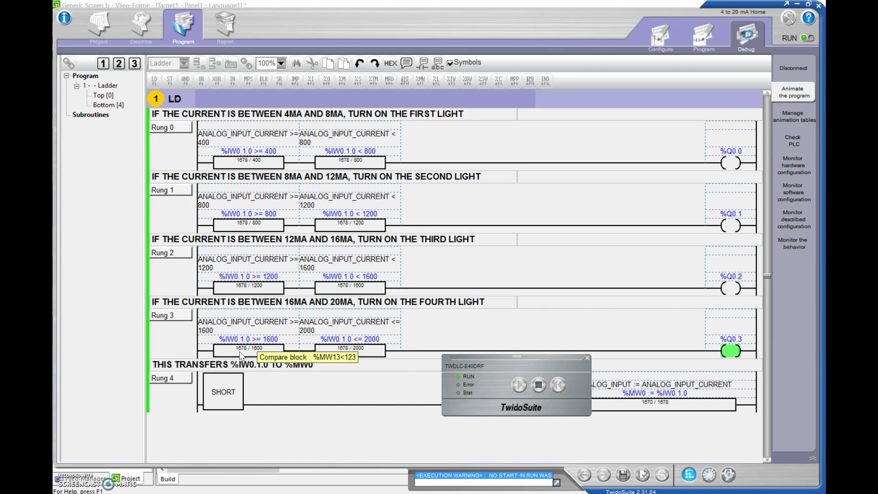
click(403, 359)
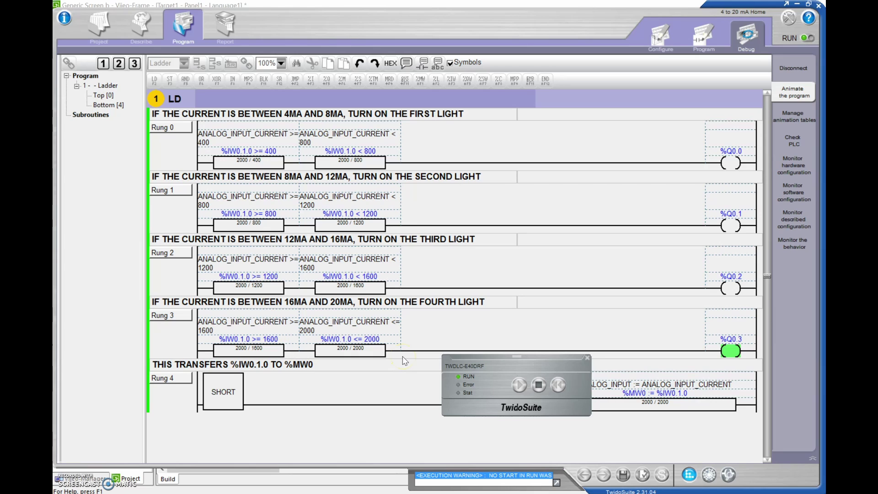
click(241, 359)
click(243, 157)
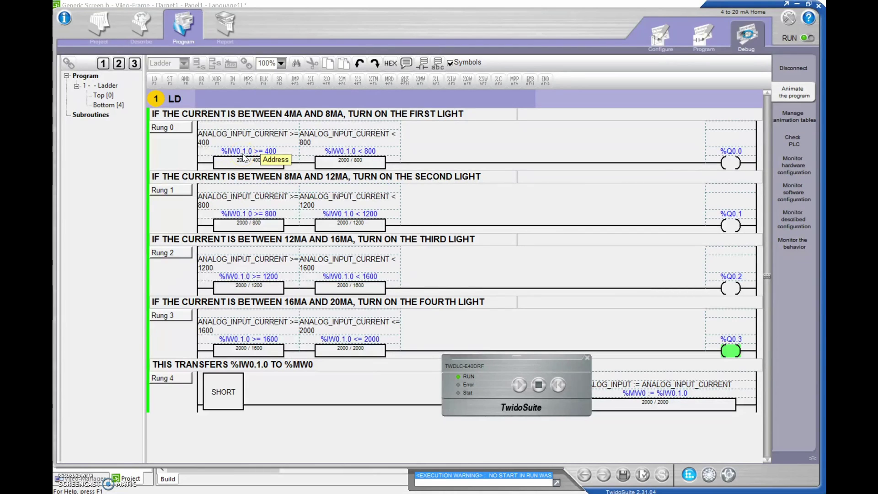
click(258, 156)
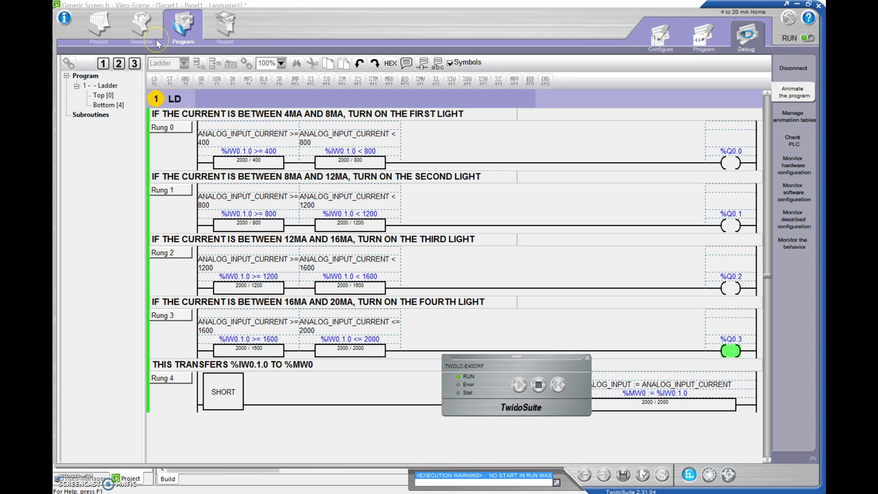
Step: Stop the controller and disconnect from it, returning to the hardware description
click(539, 385)
click(449, 273)
click(792, 72)
click(734, 188)
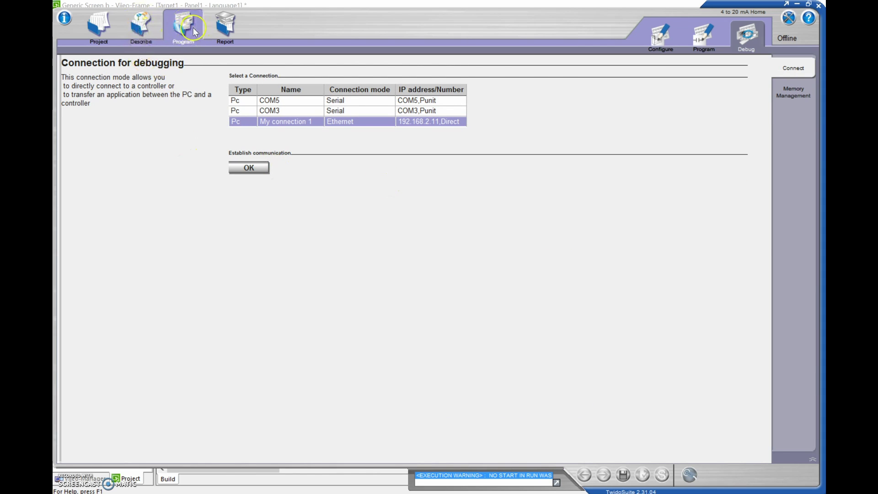
click(144, 31)
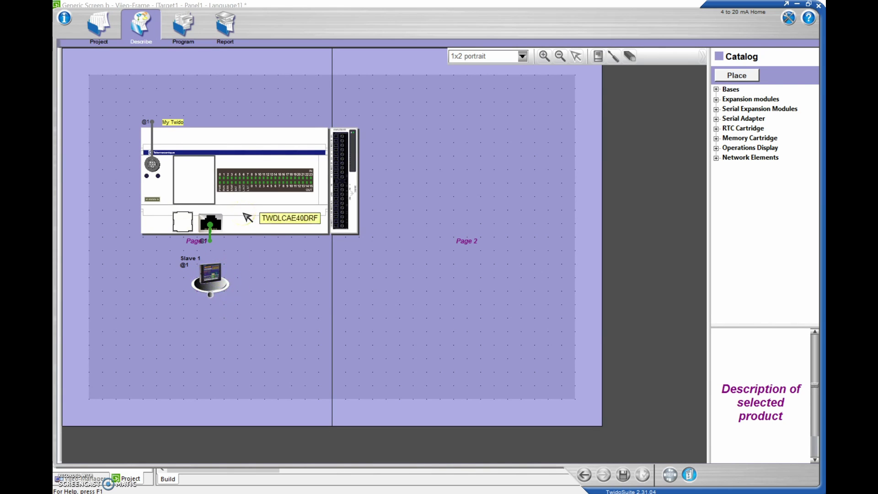
Step: Place a second Magelis viewer from the Modbus network elements on the workspace beside the existing viewer
click(195, 277)
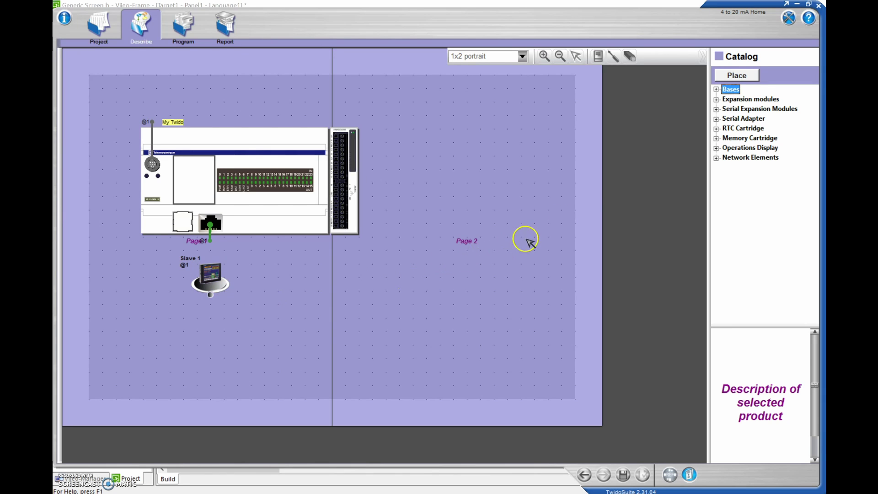
click(716, 158)
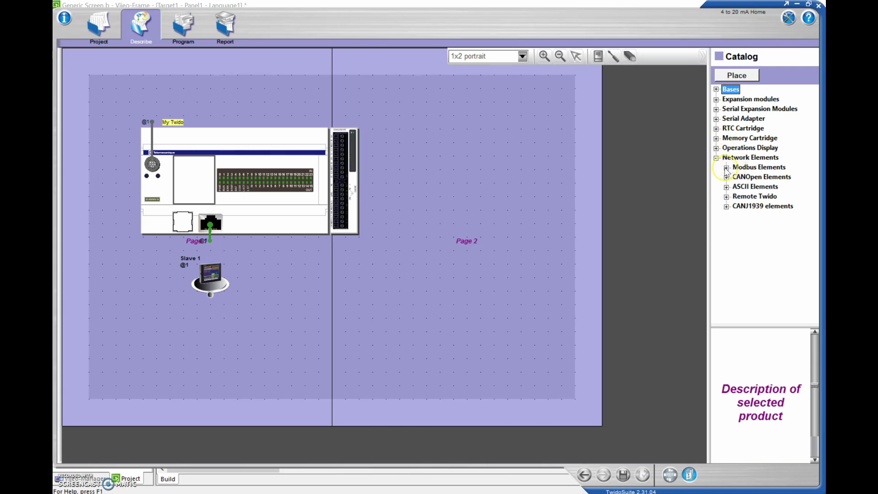
click(726, 168)
click(753, 226)
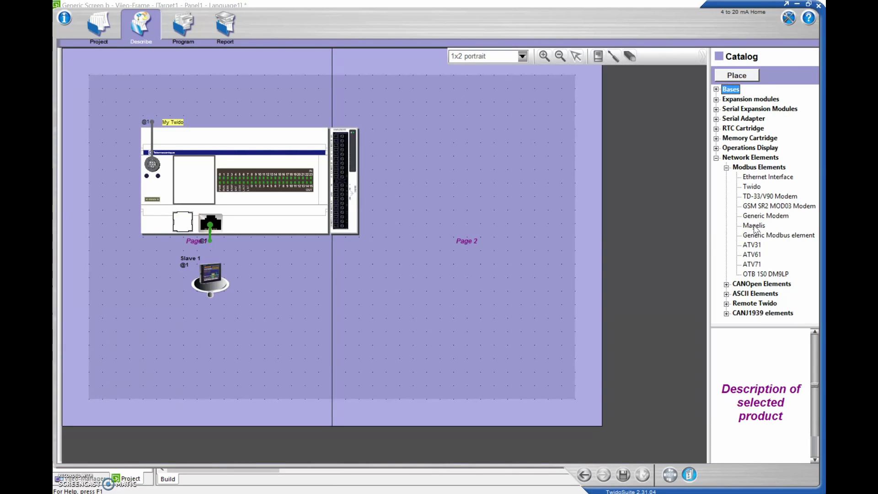
click(757, 227)
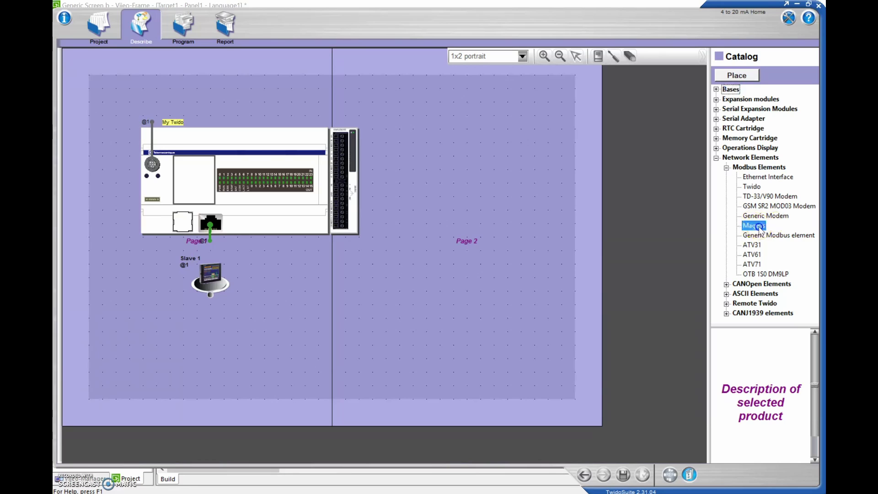
drag(758, 227, 287, 307)
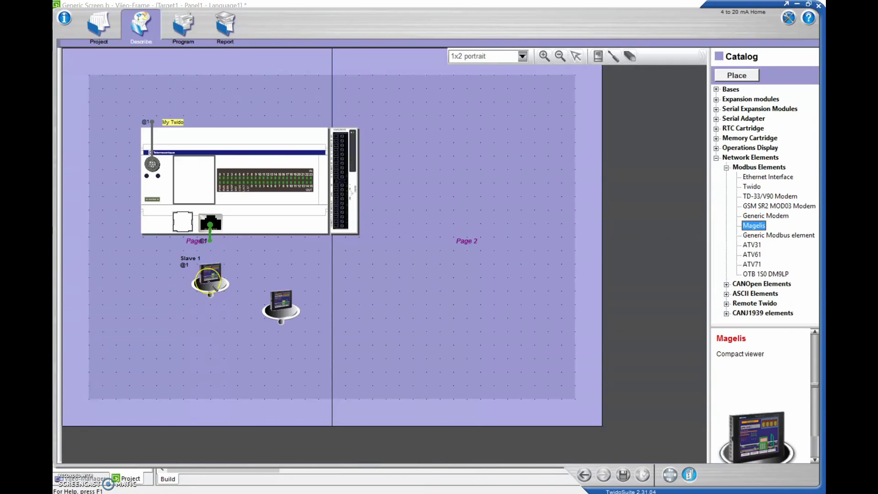
Step: Accept the new Magelis viewer's configuration as Modbus Master, and check the existing viewer's configuration for comparison
double_click(277, 306)
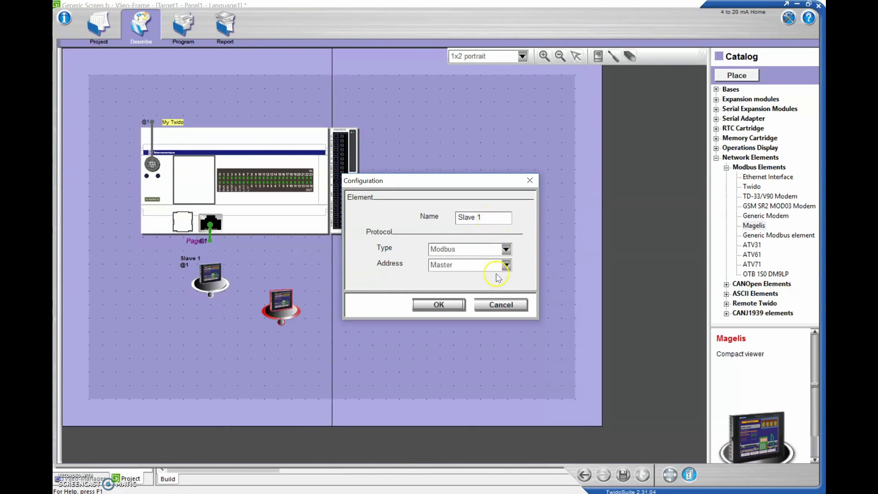
click(441, 305)
double_click(211, 277)
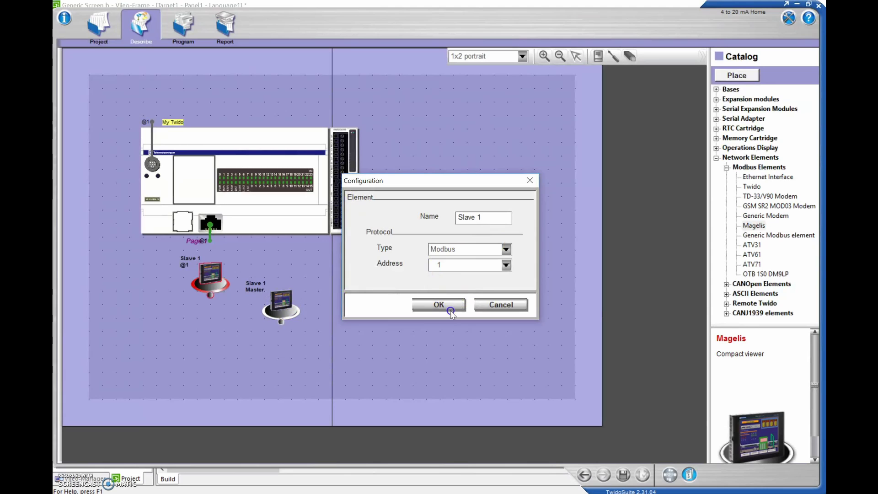
click(437, 305)
Step: Try address 1 for the new Magelis viewer, cancel the change, and delete that viewer
click(272, 311)
double_click(271, 312)
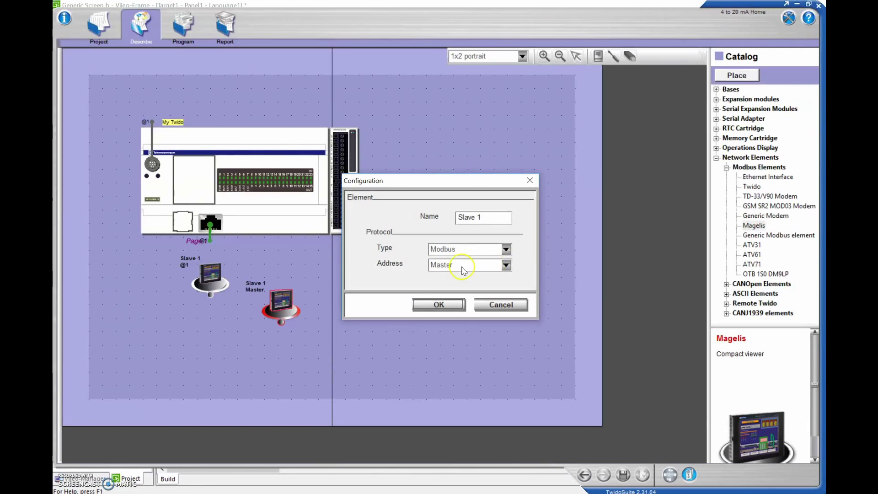
click(507, 265)
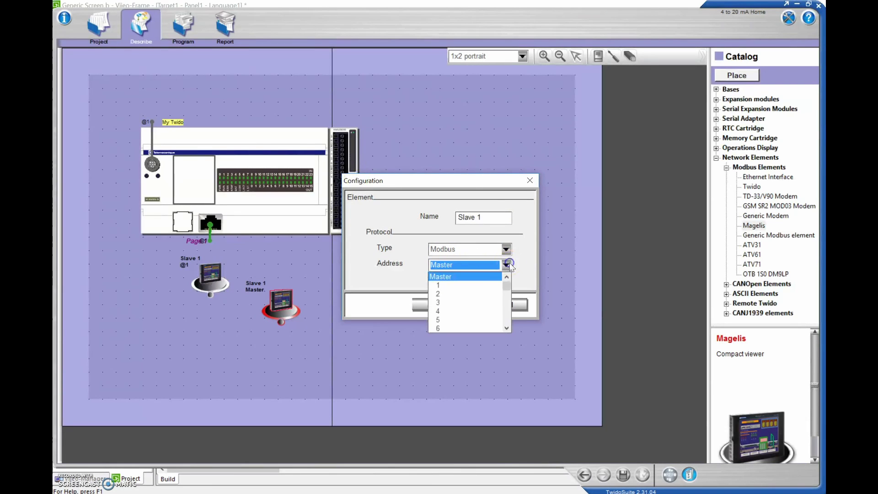
click(470, 285)
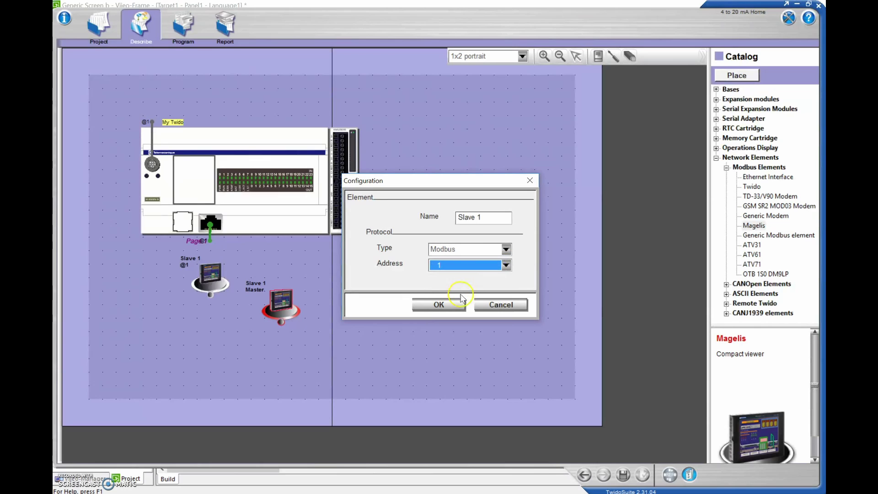
click(497, 306)
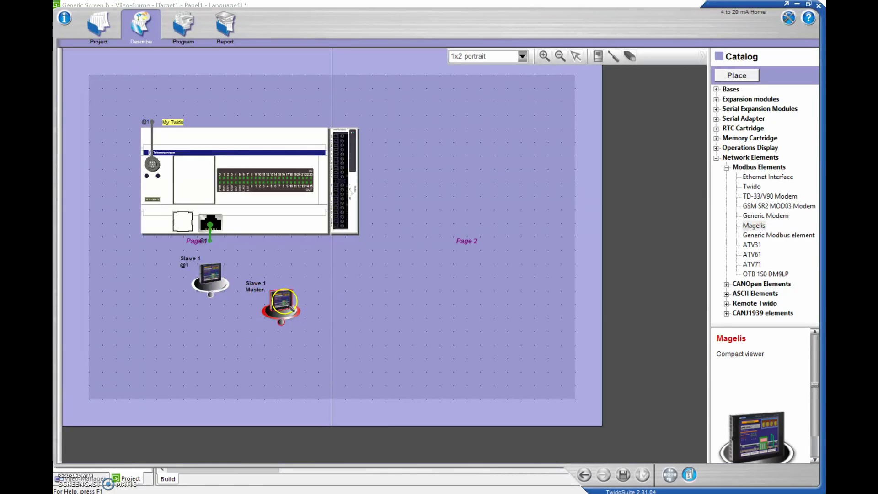
key(Delete)
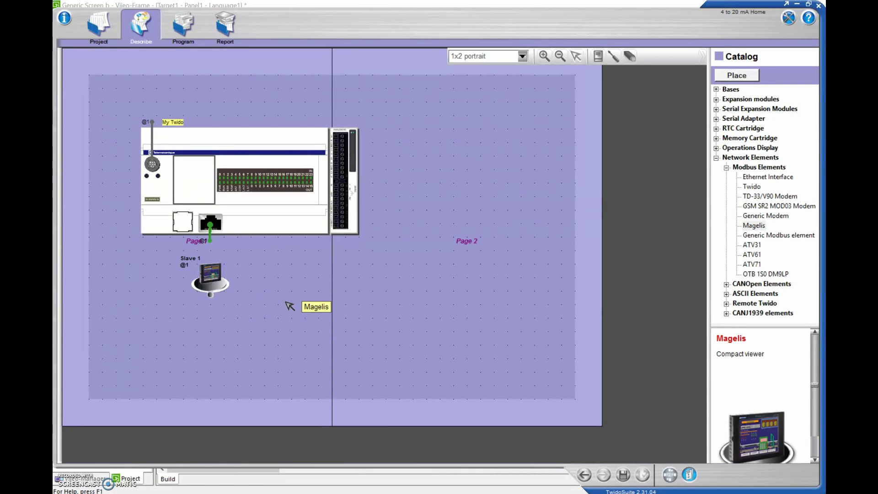
Step: Review the remaining Magelis viewer's name and available Modbus addresses, keeping address 1
double_click(213, 276)
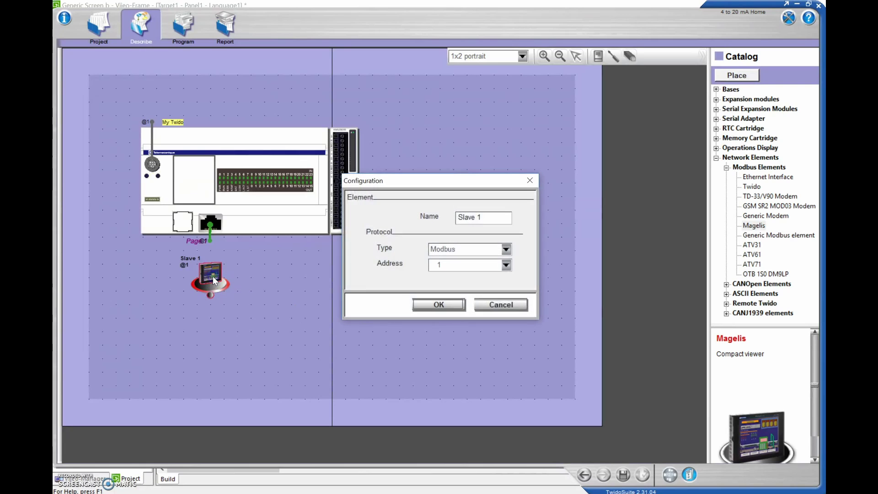
click(489, 218)
click(506, 265)
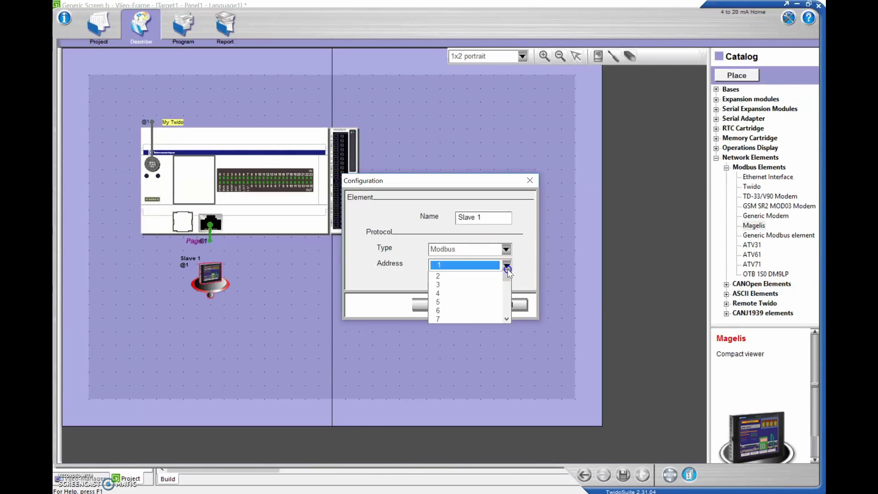
click(475, 277)
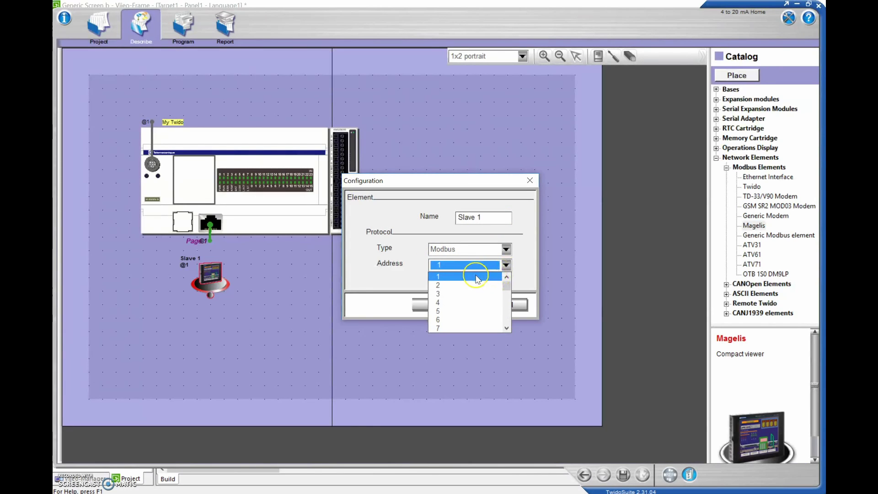
click(416, 280)
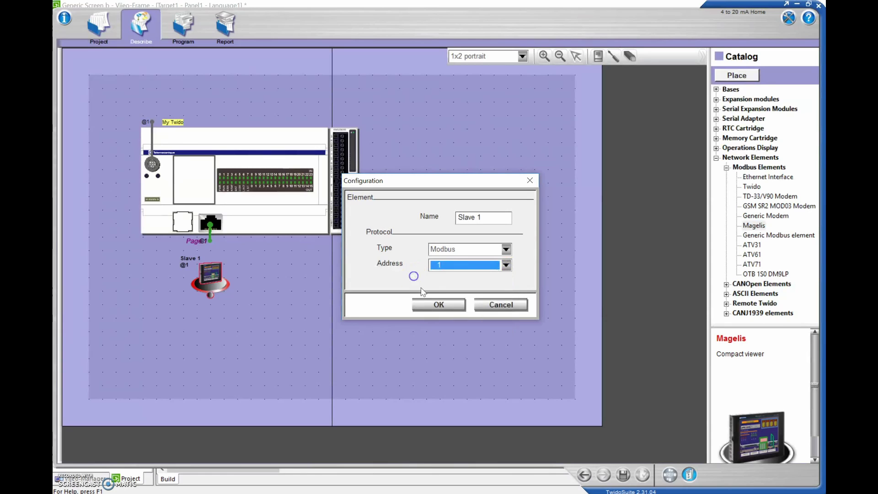
click(430, 303)
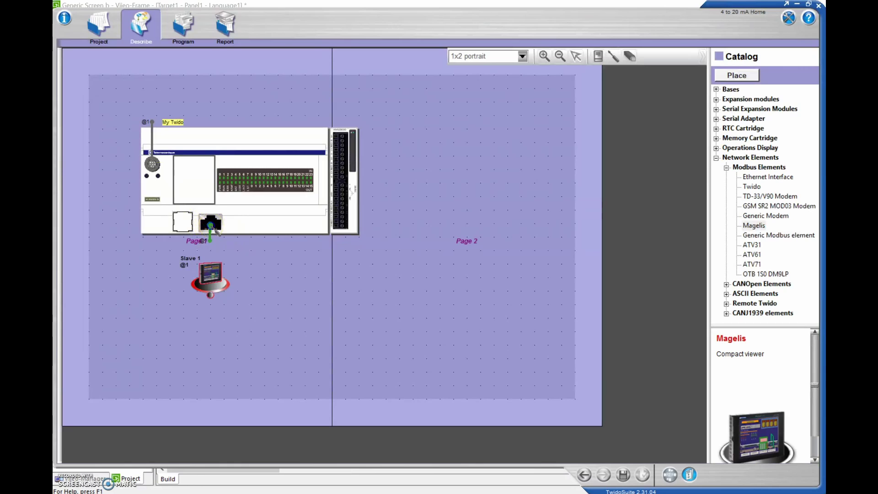
Step: Review the Ethernet port's configuration, checking the controller's IP address against the first remote device's slave IP address
double_click(210, 226)
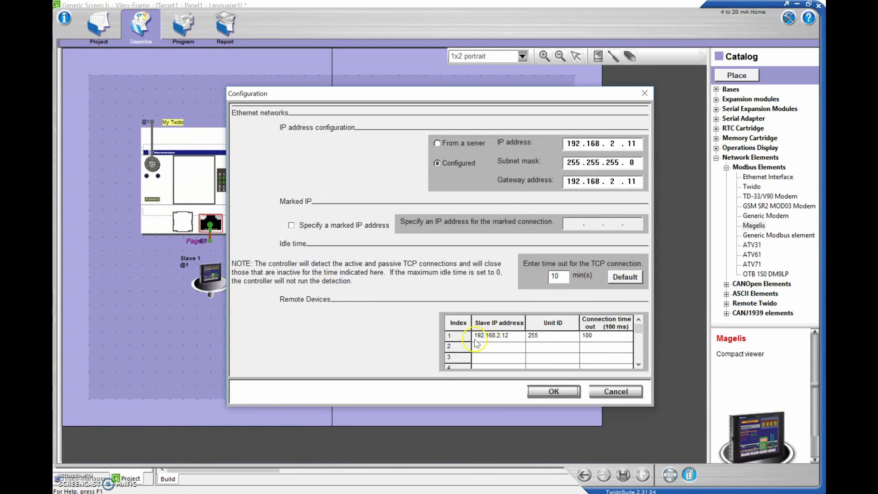
click(501, 343)
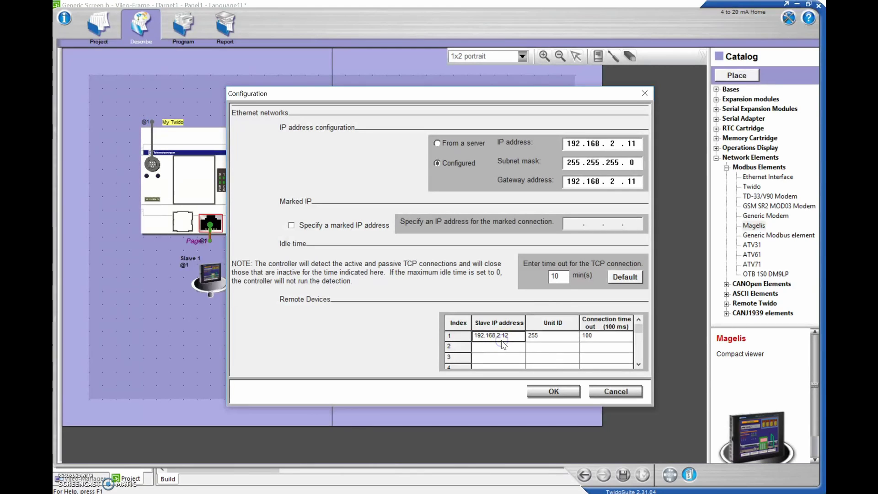
click(570, 148)
click(631, 147)
click(485, 343)
click(482, 341)
click(513, 339)
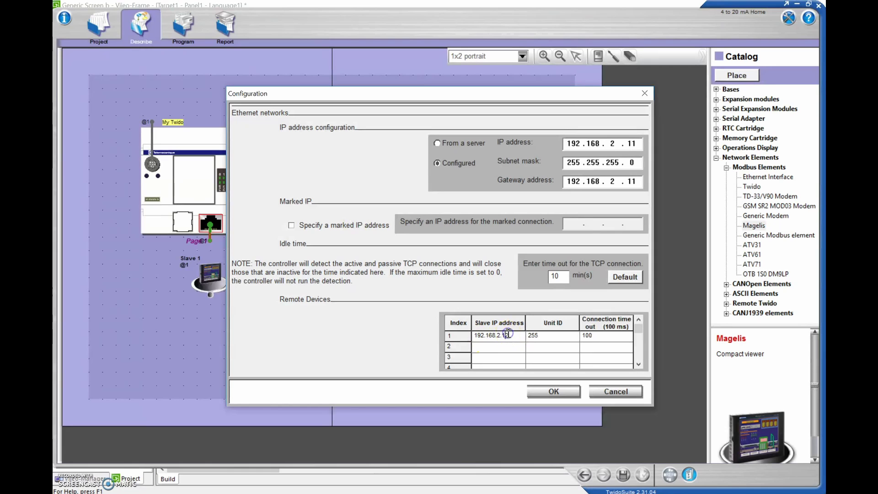
click(516, 334)
click(552, 392)
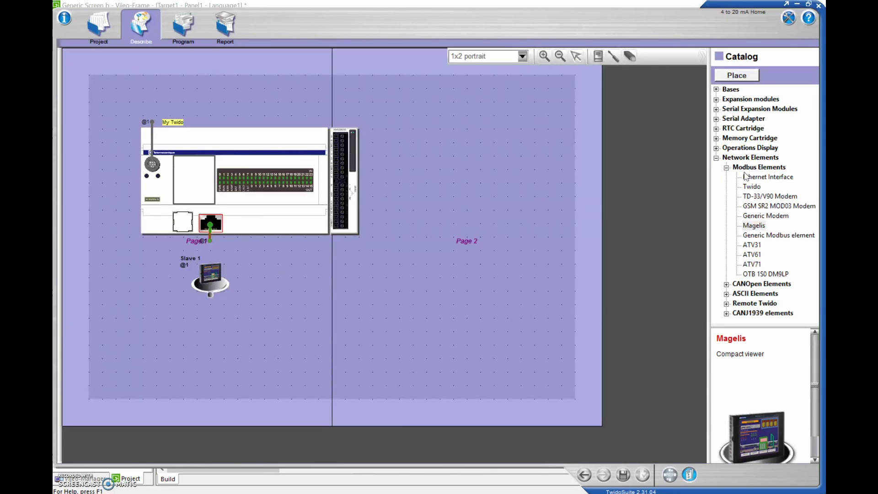
Step: Recheck the Magelis viewer's Modbus address and the first slave IP address in the controller's Ethernet configuration
click(755, 227)
double_click(218, 278)
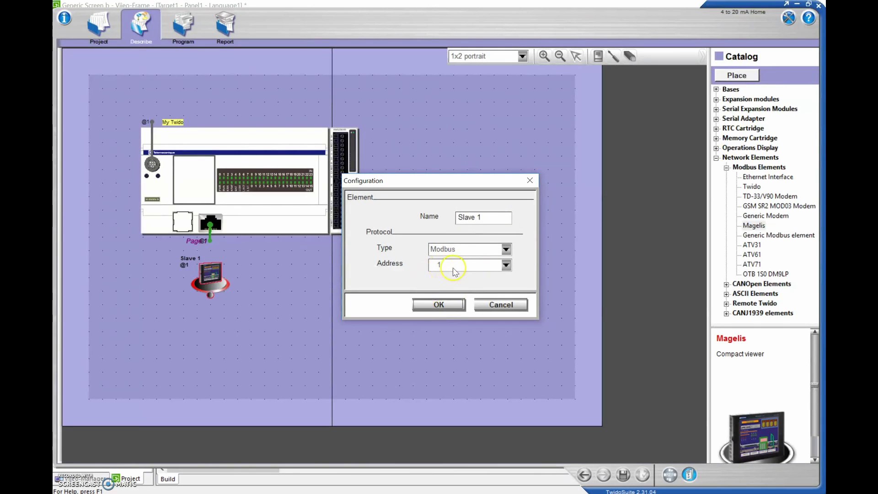
click(440, 304)
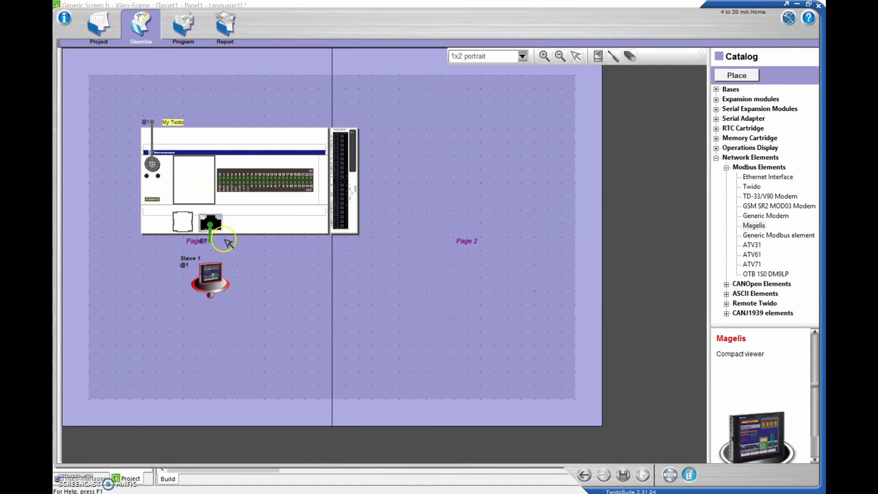
click(211, 228)
click(211, 227)
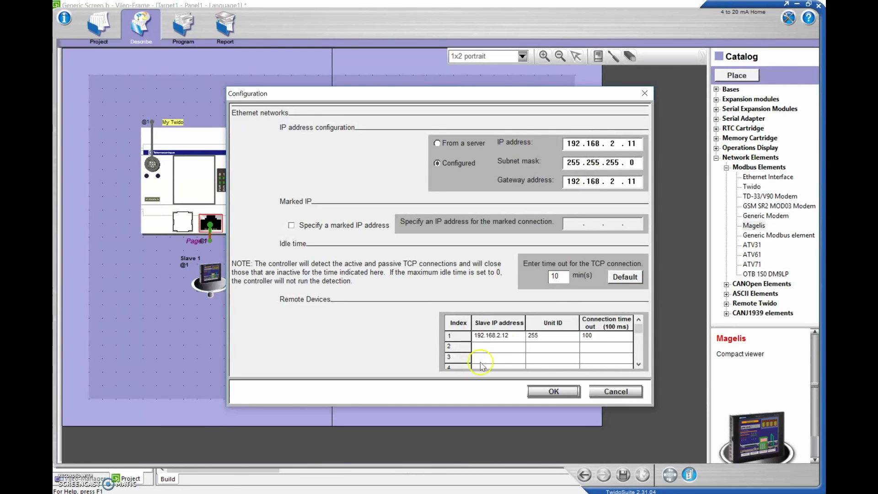
click(515, 342)
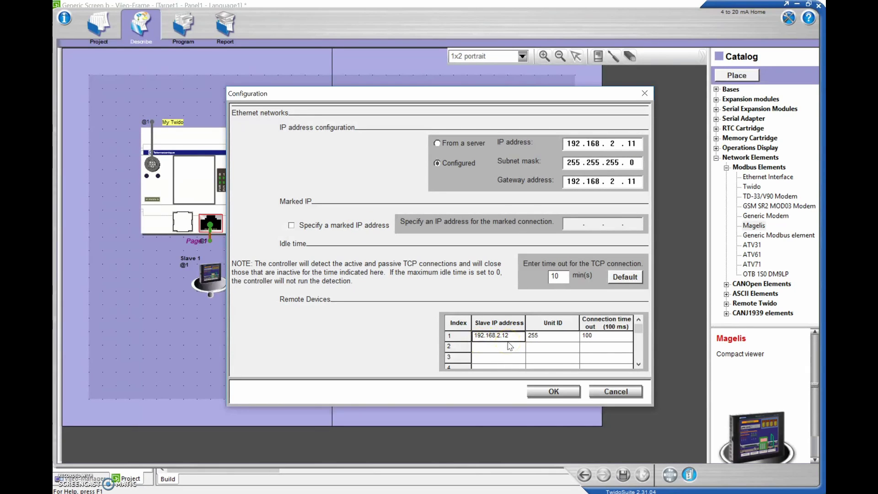
click(547, 392)
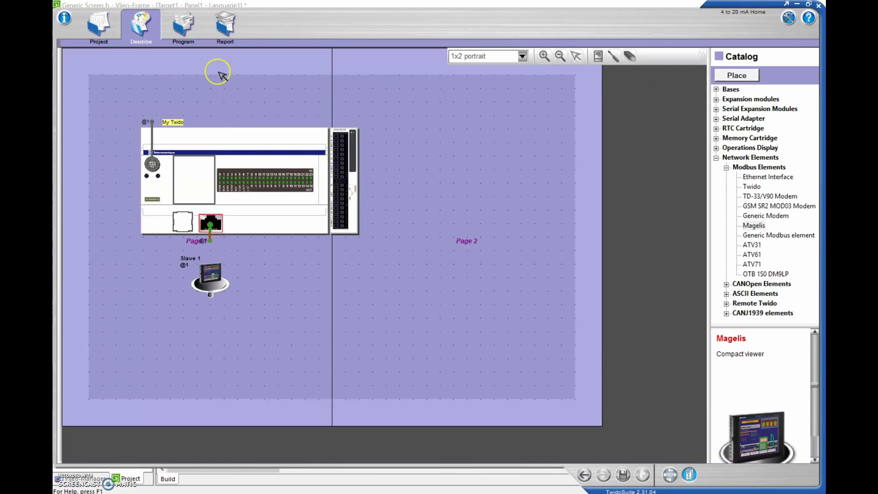
Step: Review the available connections for debugging and the ladder program's light-control rungs
click(186, 27)
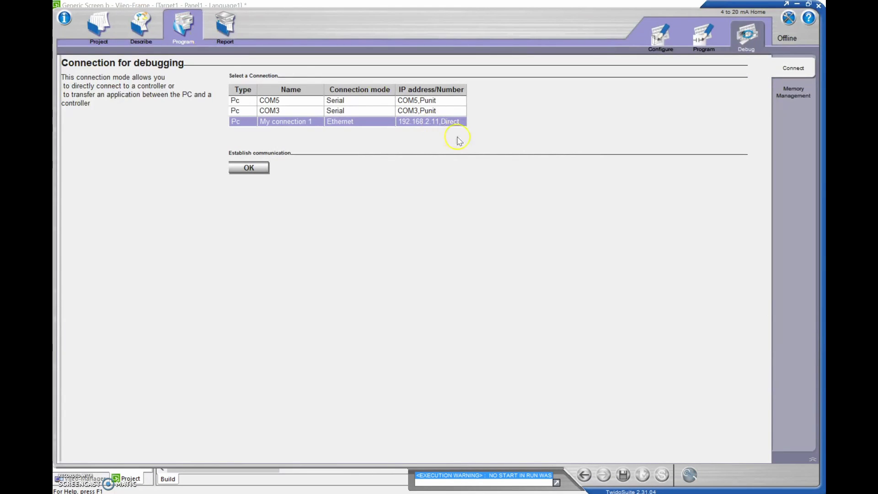
click(701, 35)
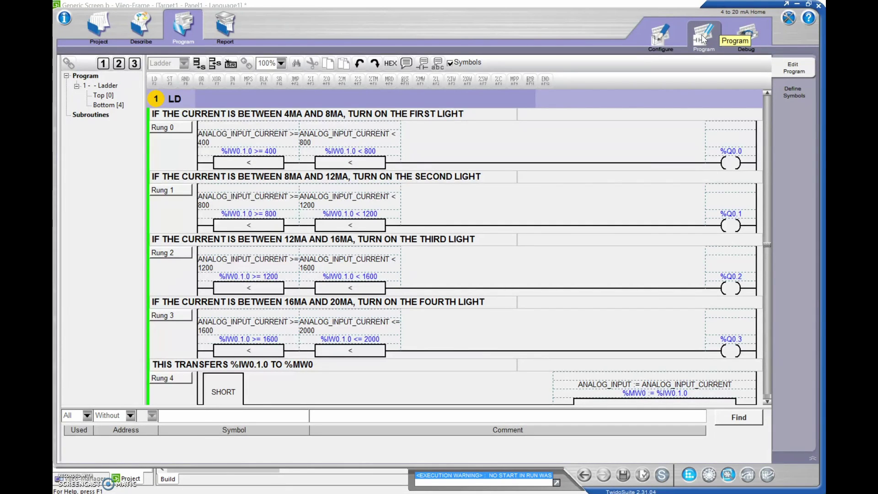
click(675, 40)
click(661, 41)
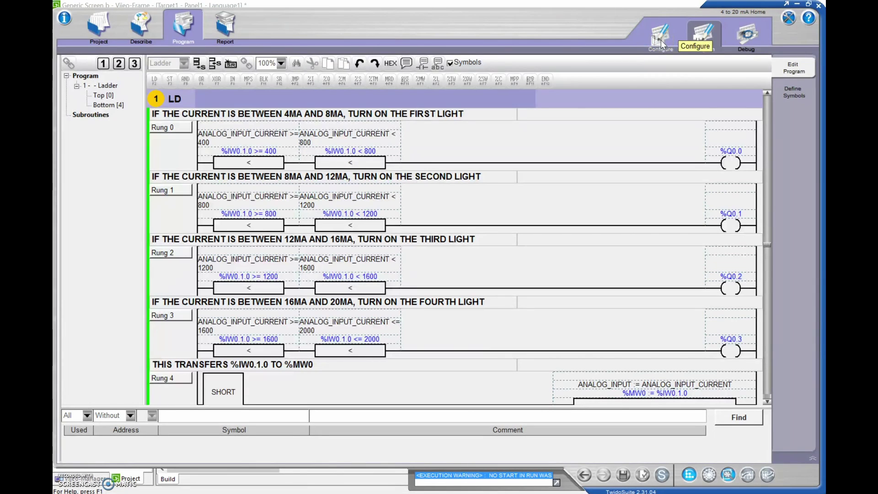
click(692, 27)
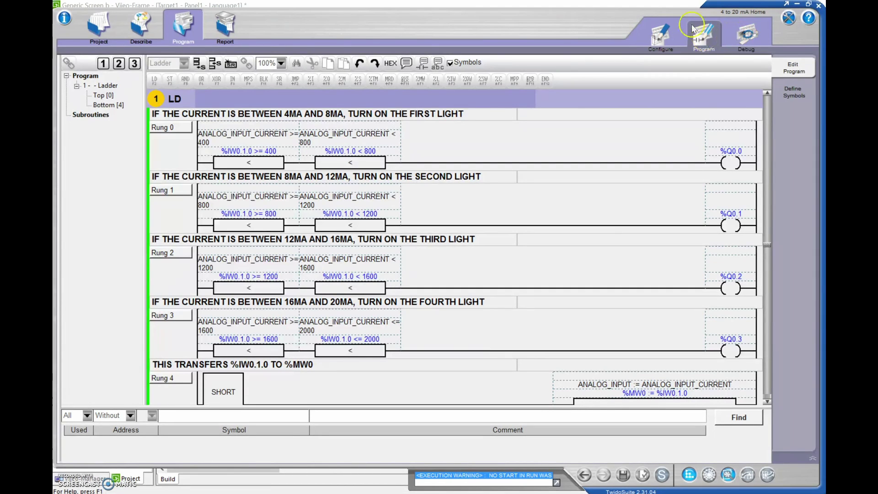
Step: Review the hardware configuration of the TWDLCAE40DRF base controller and the TM2AMM6HT analog expansion module
click(665, 38)
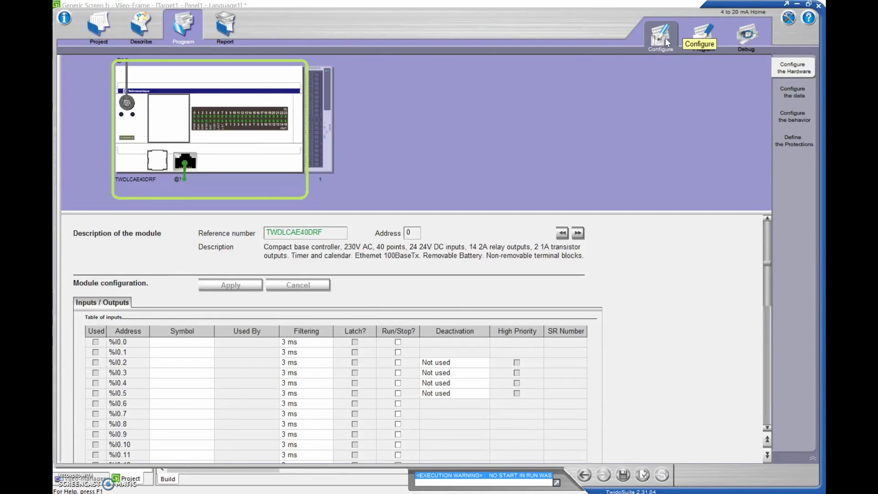
click(185, 349)
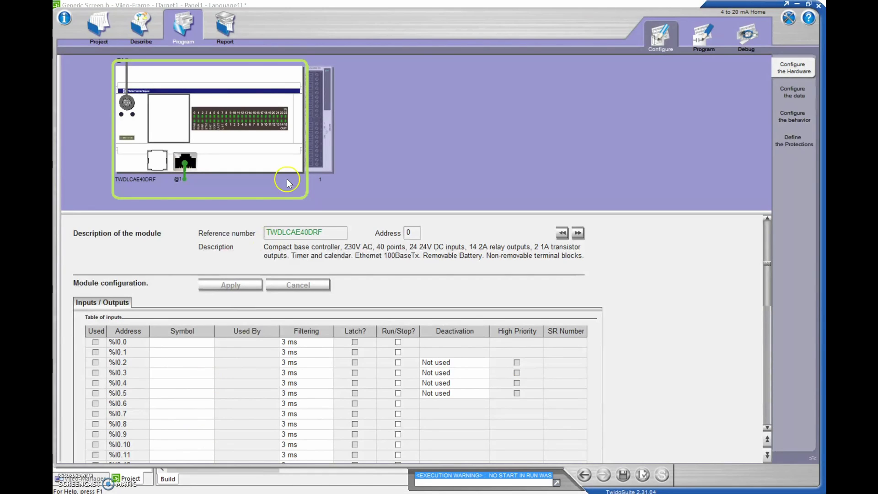
click(328, 130)
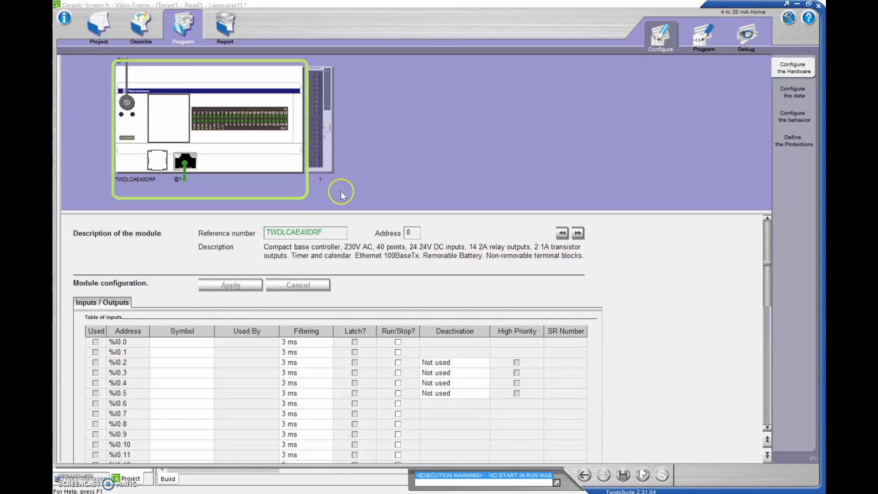
click(321, 155)
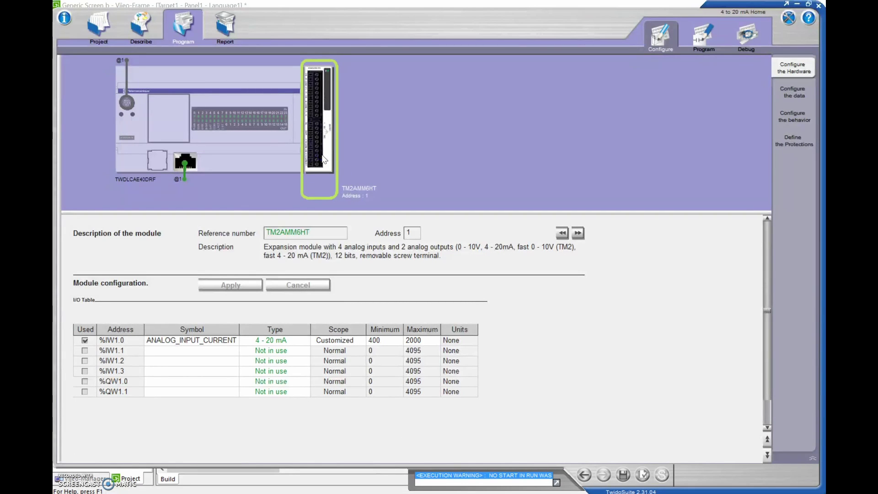
click(217, 184)
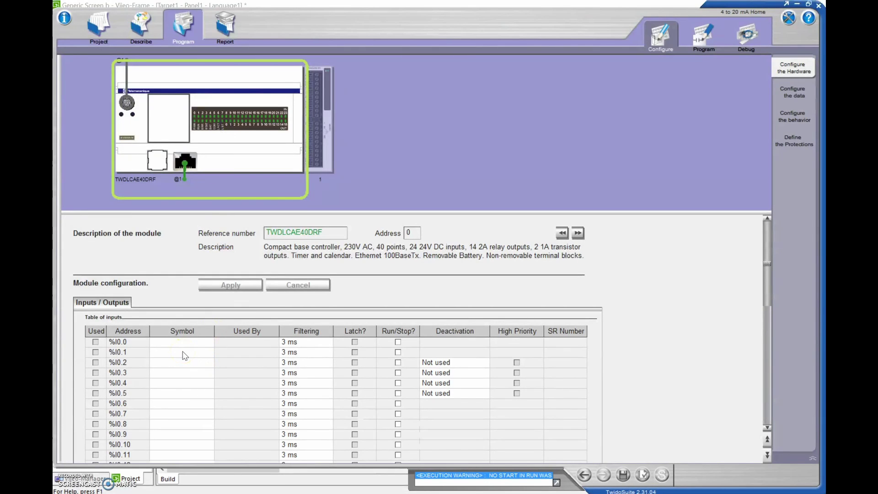
click(578, 233)
click(578, 233)
click(578, 233)
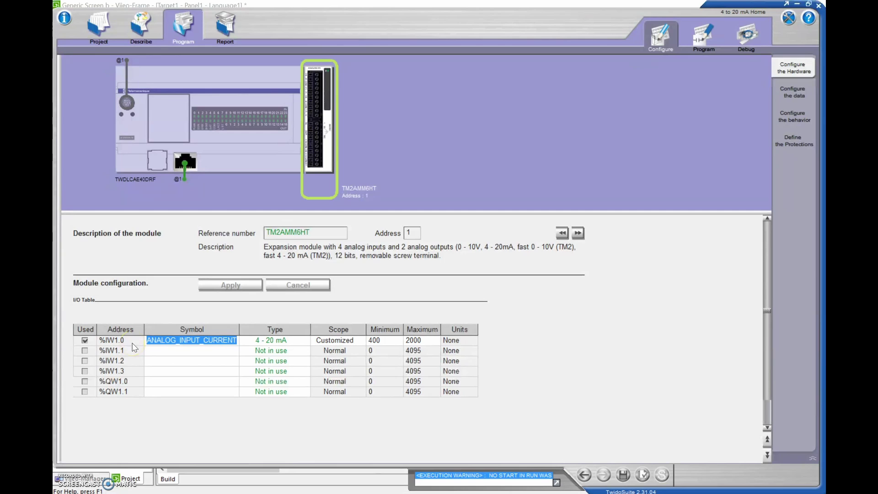
Step: Choose 4 - 20 mA as the type of analog input %IW1.0 on the TM2AMM6HT module
click(283, 342)
click(304, 340)
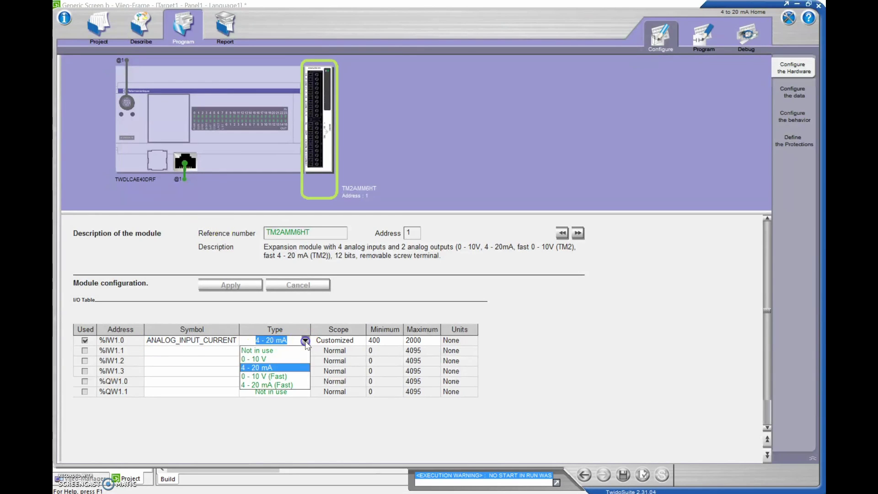
click(274, 369)
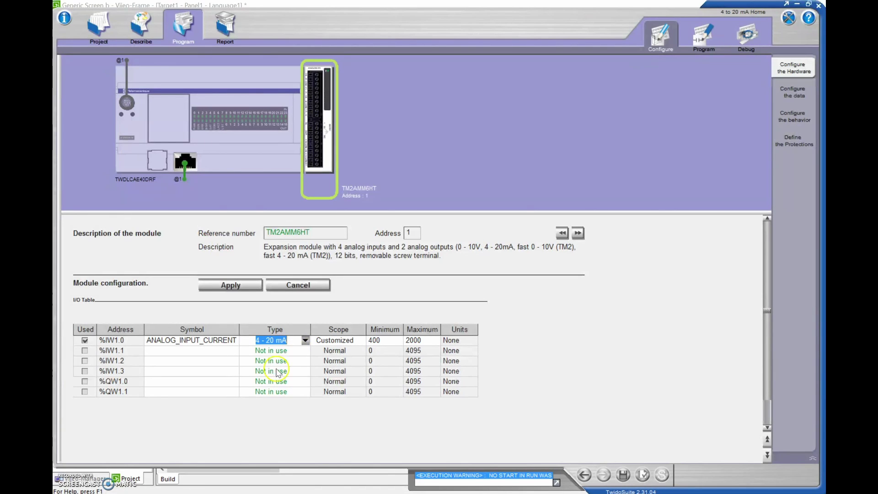
click(255, 227)
Step: Try the Normal scope for analog input %IW1.0
click(360, 341)
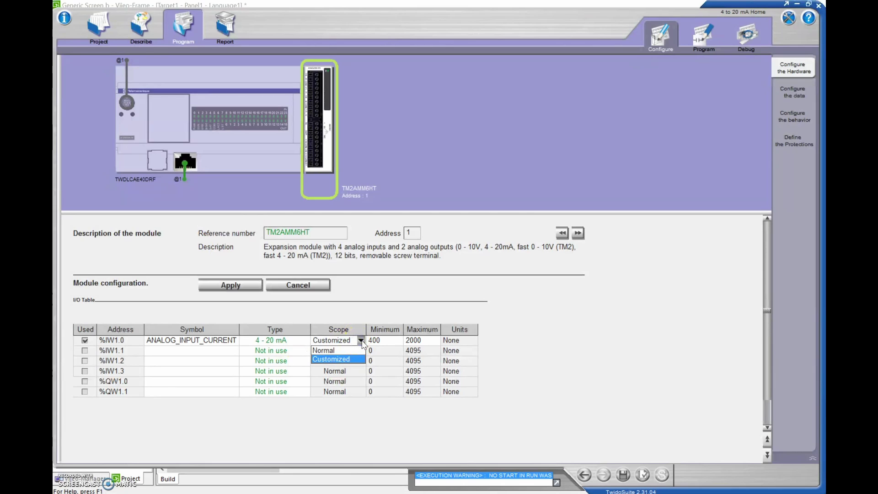
click(348, 350)
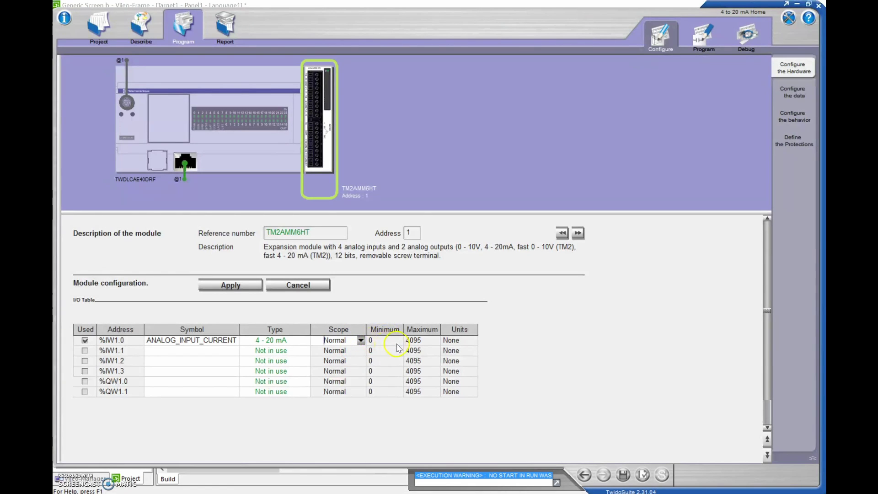
click(382, 346)
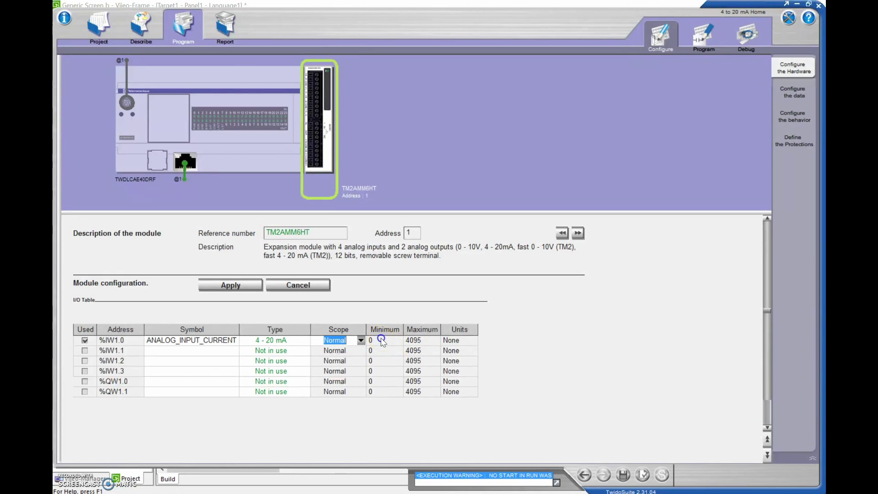
Step: Set analog input %IW1.0 to Customized scope with minimum 400 and maximum 2000, and apply the module configuration
click(360, 341)
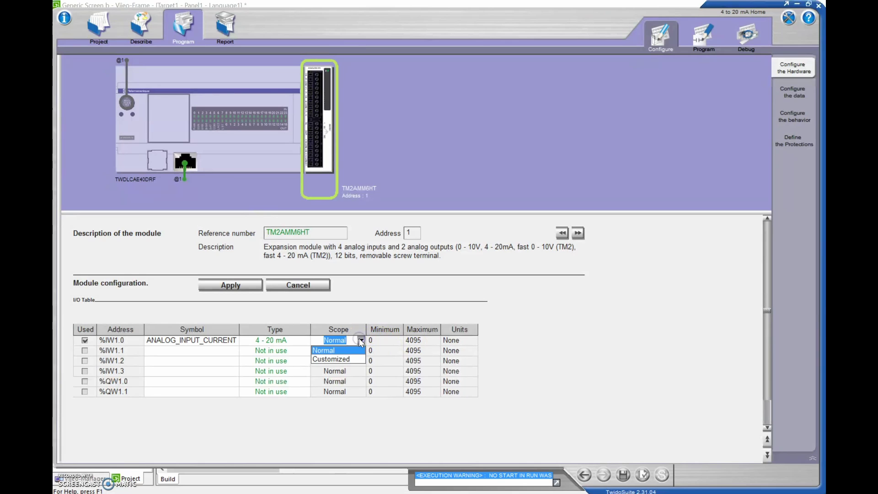
click(341, 360)
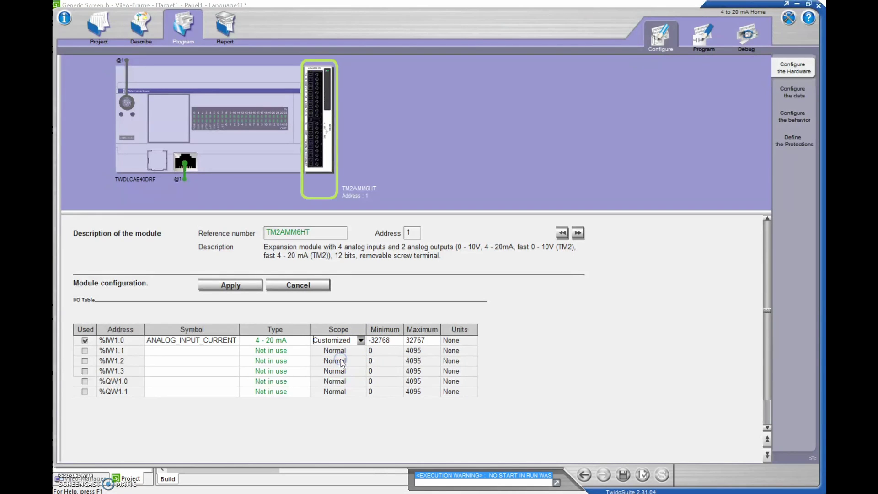
click(396, 346)
click(396, 346)
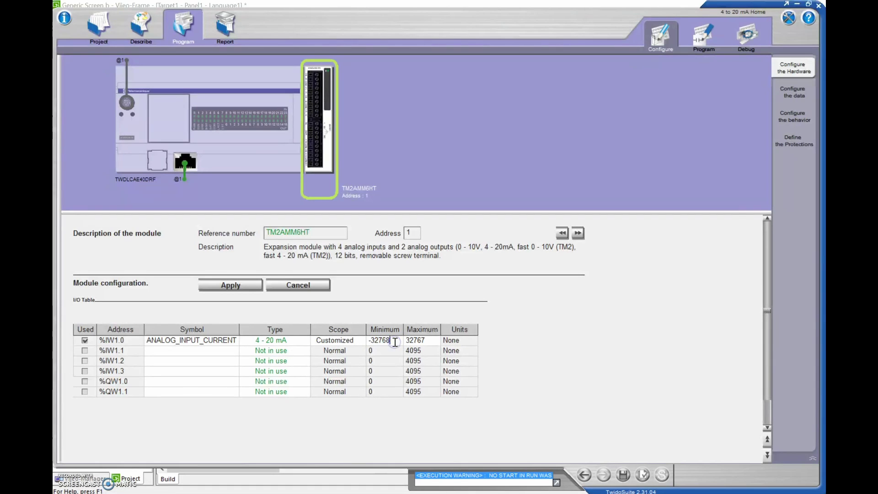
key(shift+Home)
key(BackSpace)
text(400)
click(432, 342)
text(2000)
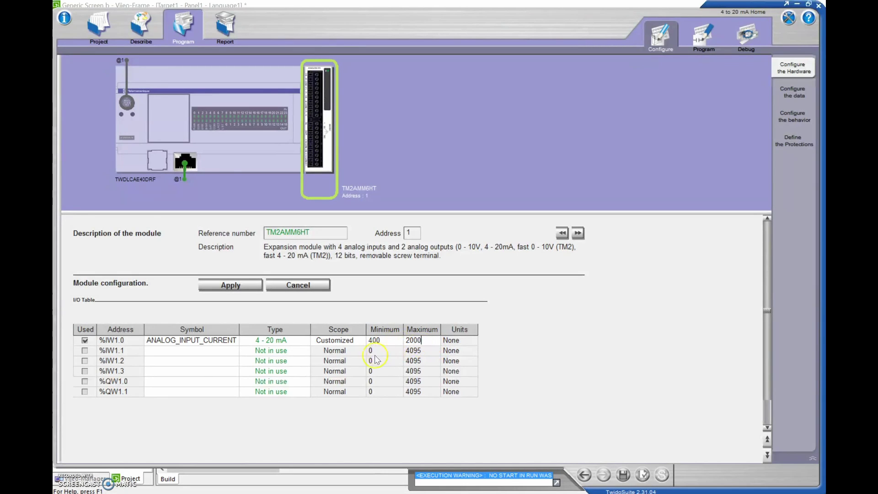
click(403, 352)
click(231, 288)
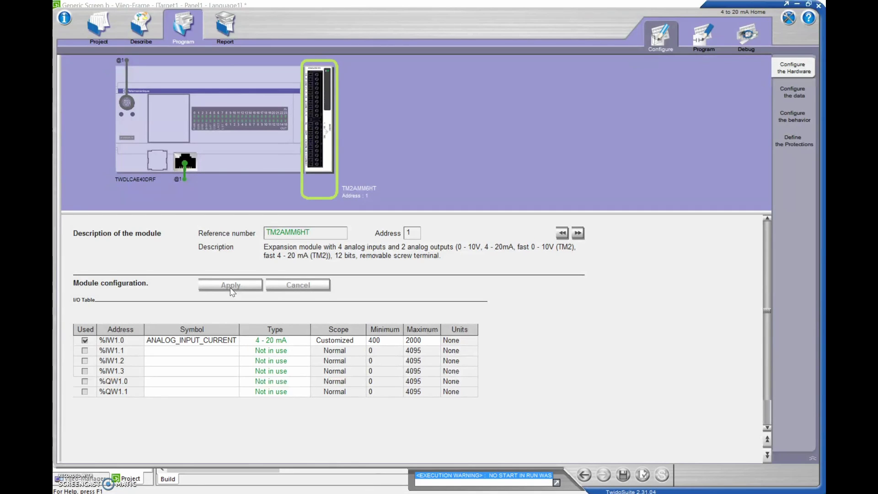
Step: Examine the memory word objects in the data configuration, checking the symbol assigned to %MW0
click(788, 93)
click(787, 91)
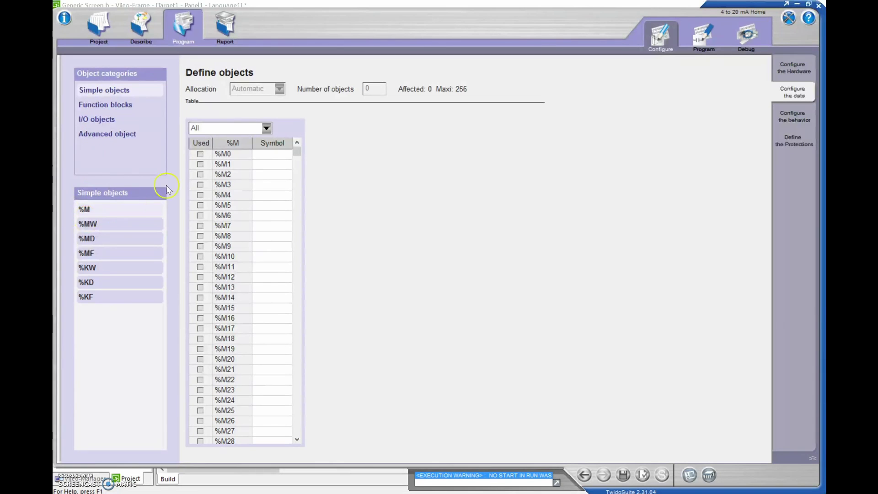
click(90, 228)
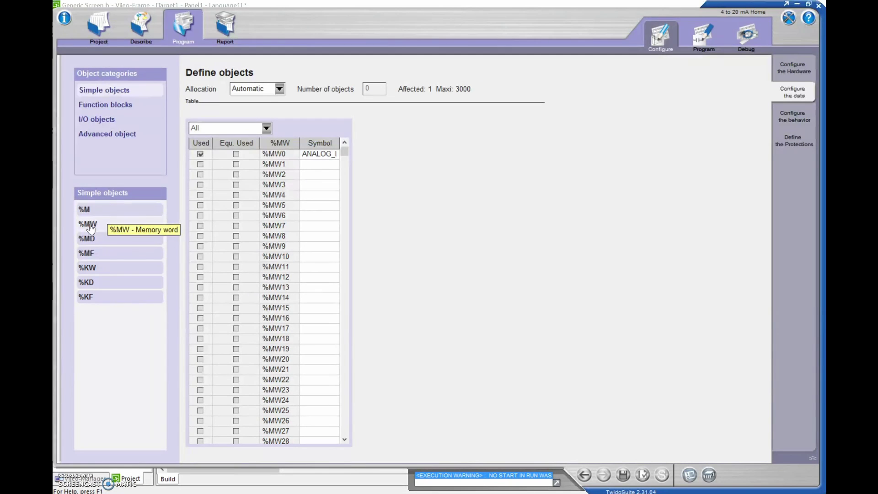
click(323, 152)
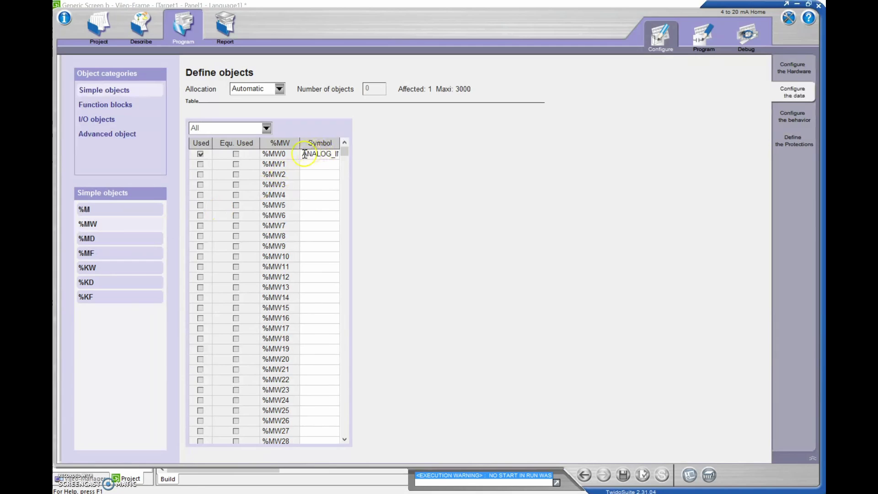
click(280, 156)
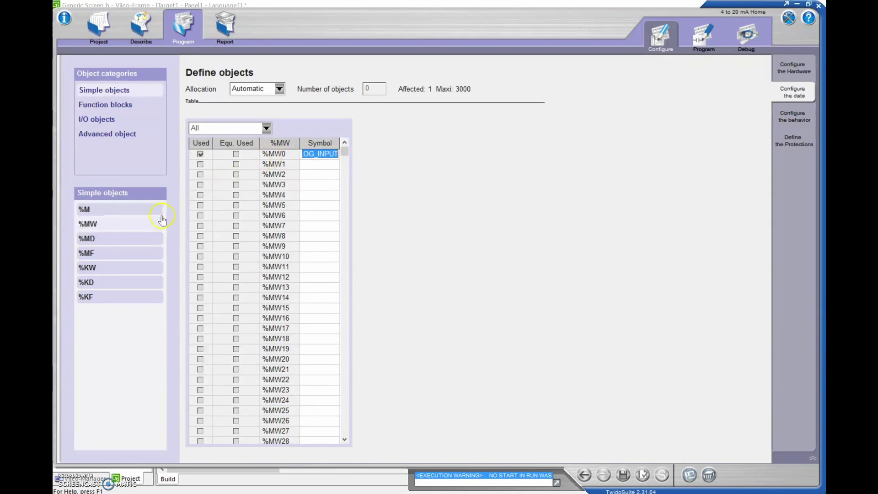
click(315, 155)
click(317, 156)
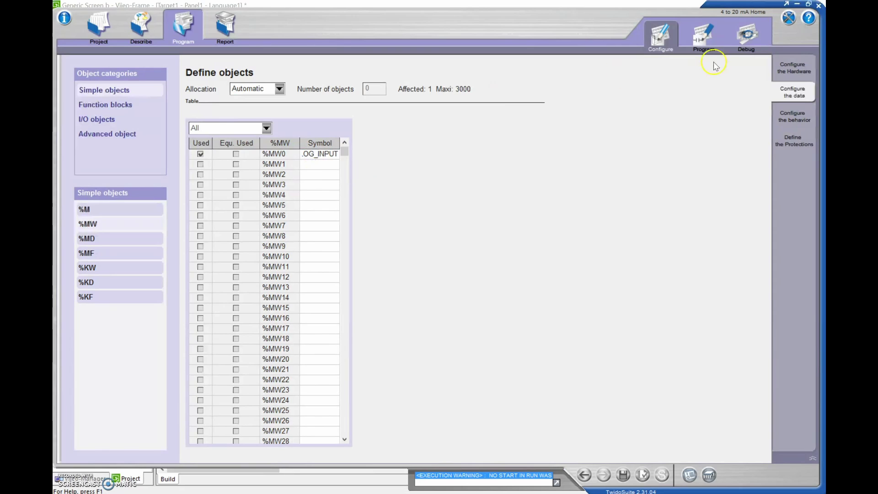
Step: Check the ladder rung that transfers %IW0.1.0 to %MW0, and return to the hardware configuration
click(700, 44)
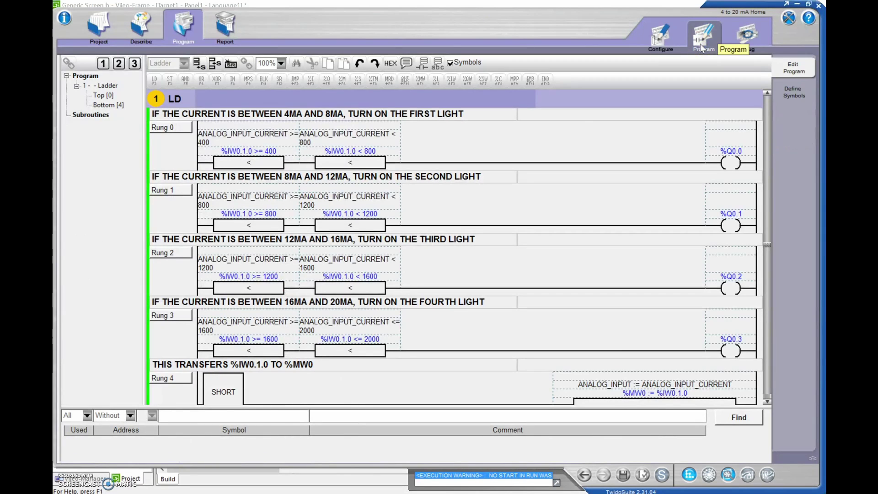
drag(766, 180, 761, 256)
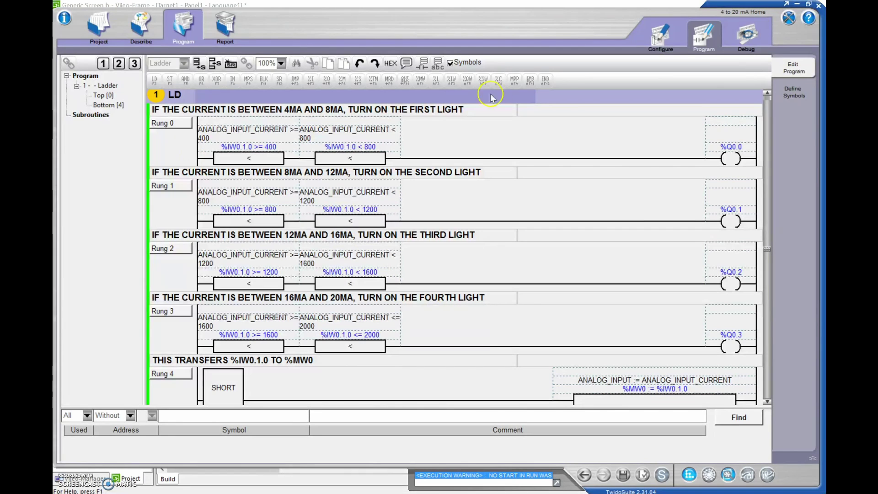
click(658, 44)
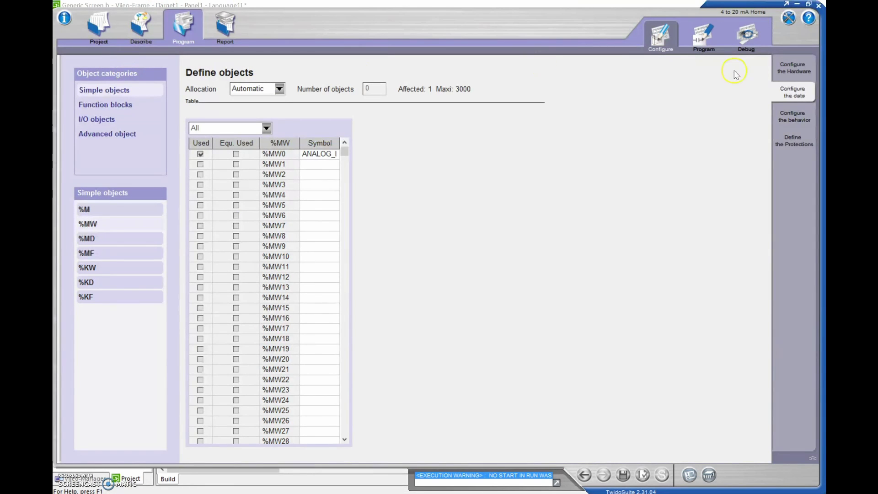
click(795, 70)
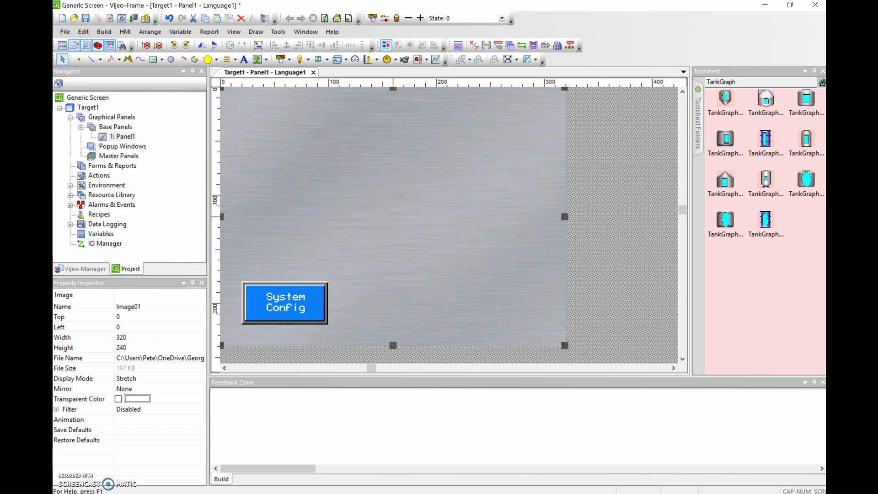
Step: Switch to Vijeo-Designer and add a Schneider Electric Modbus TCP/IP driver with Modbus Equipment to the IO Manager
right_click(108, 243)
click(138, 251)
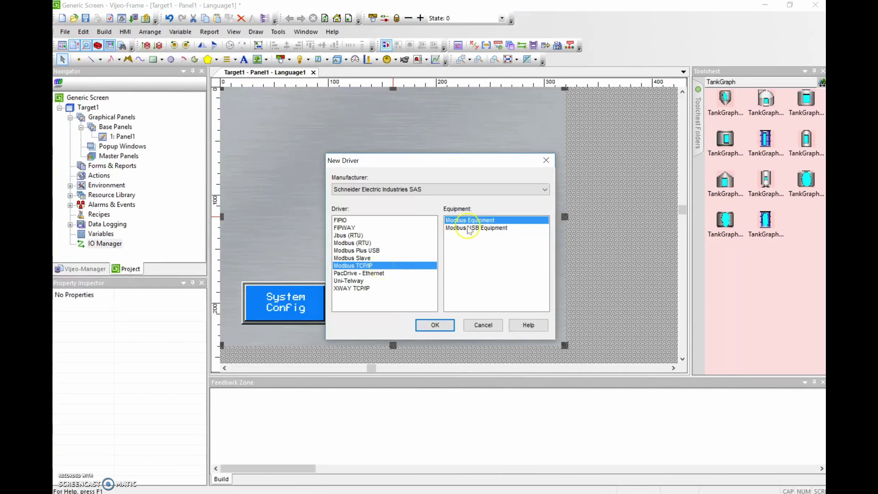
click(434, 325)
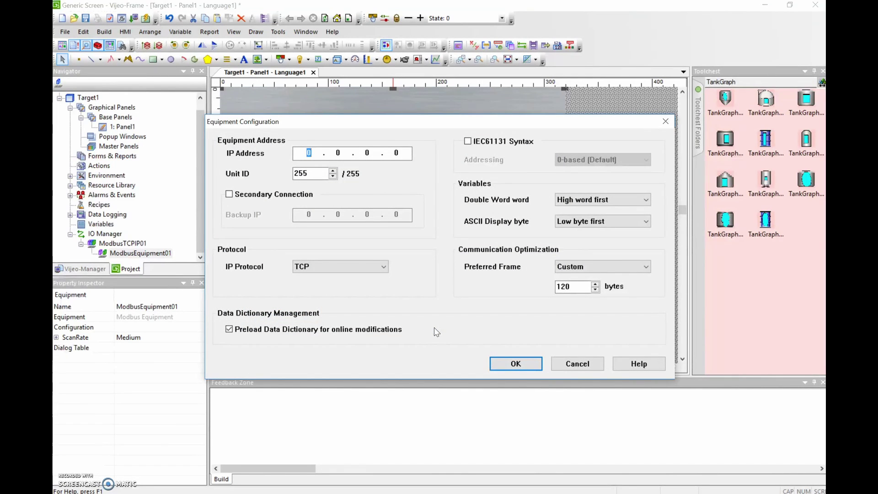
Step: Configure the Modbus equipment with IP address 192.168.2.11 and IEC61131 syntax, accepting the device address conversion
click(301, 156)
text(192 . 168 . 2)
click(298, 173)
click(468, 141)
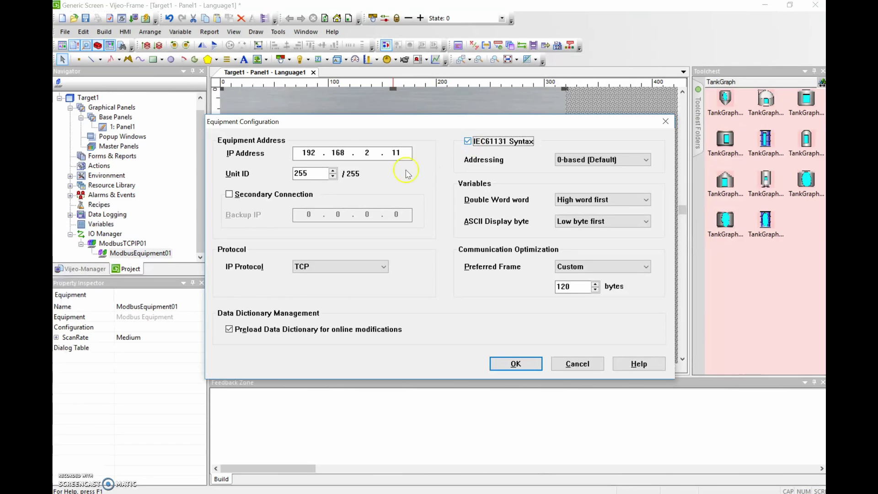
click(317, 173)
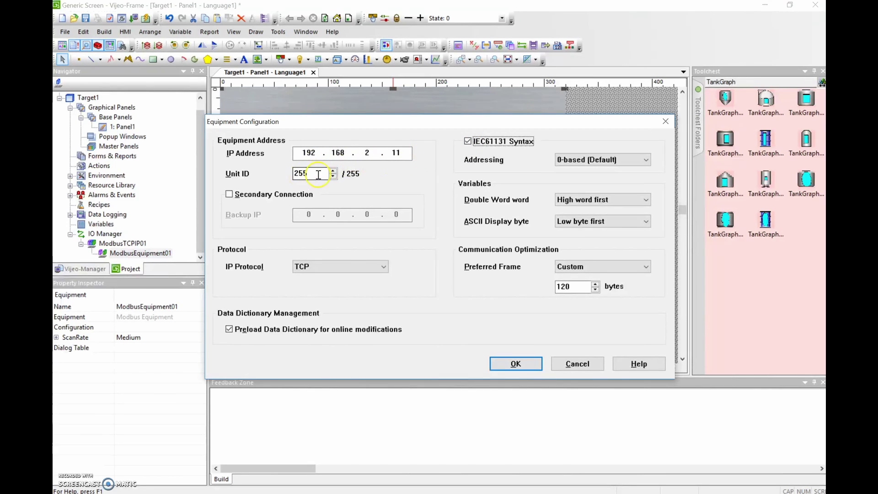
click(305, 179)
click(467, 142)
click(500, 366)
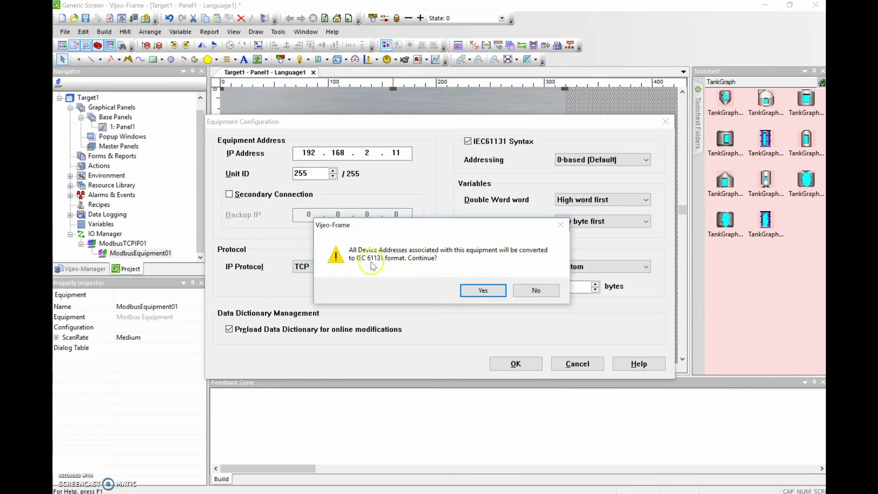
click(482, 290)
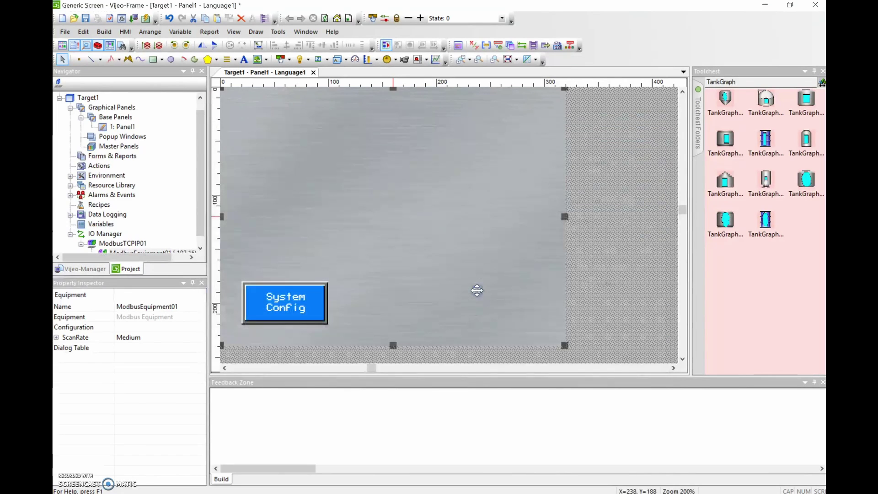
Step: Start linking PLC variables to the Modbus equipment from the project's Variables node
click(476, 290)
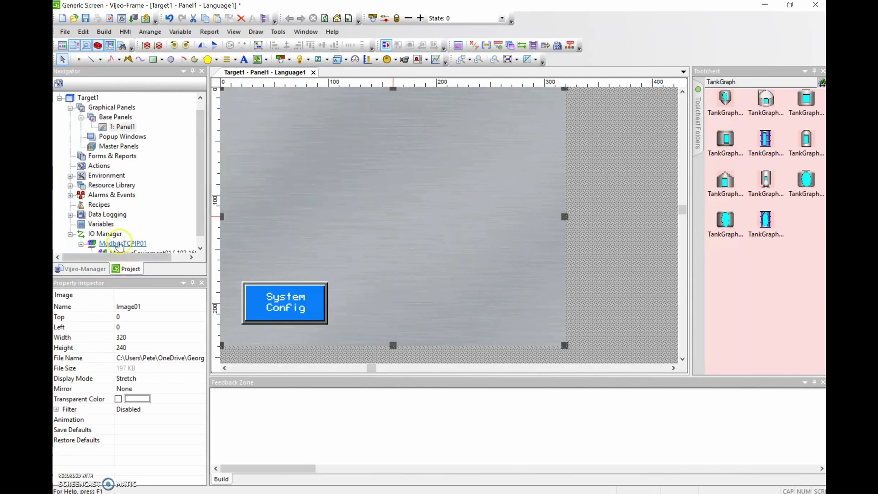
right_click(100, 226)
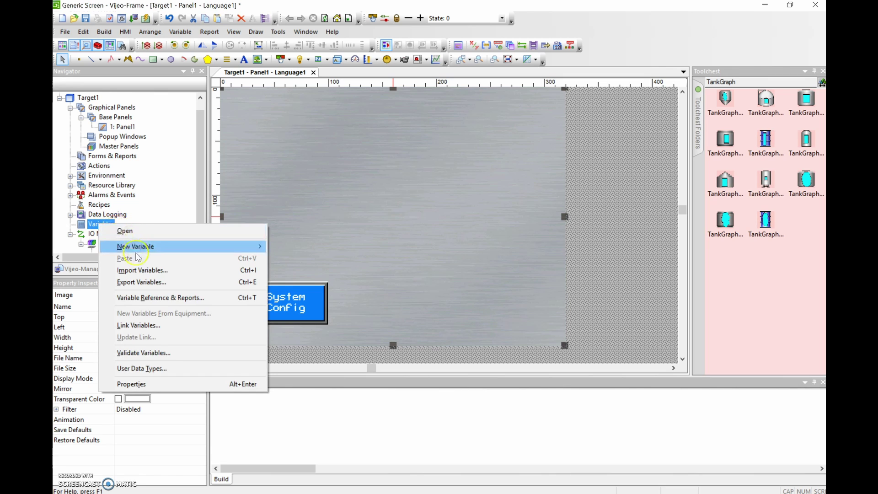
click(151, 326)
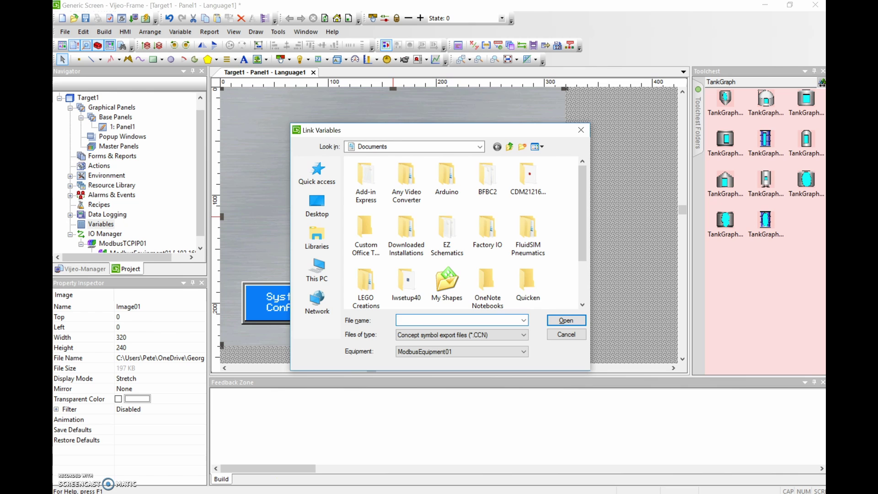
Step: Switch to TwidoSuite to review the 4 to 20 mA Home ladder program, and return to Vijeo-Designer
key(alt+Tab)
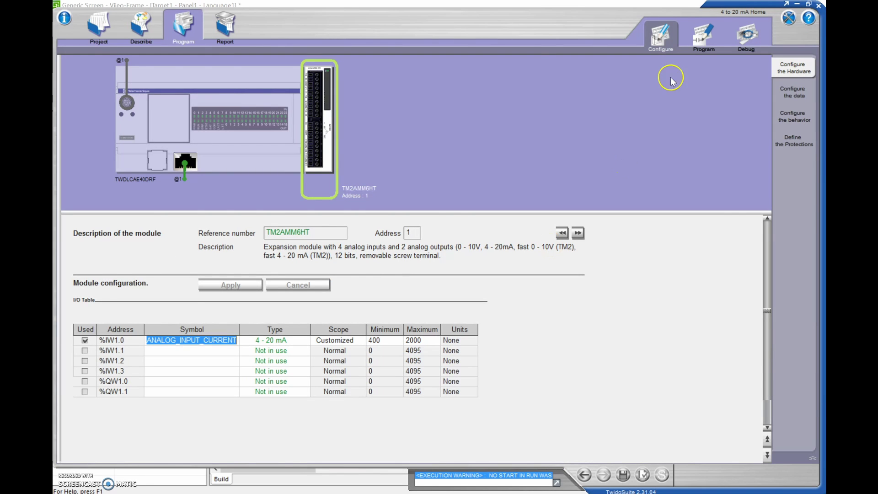
click(704, 27)
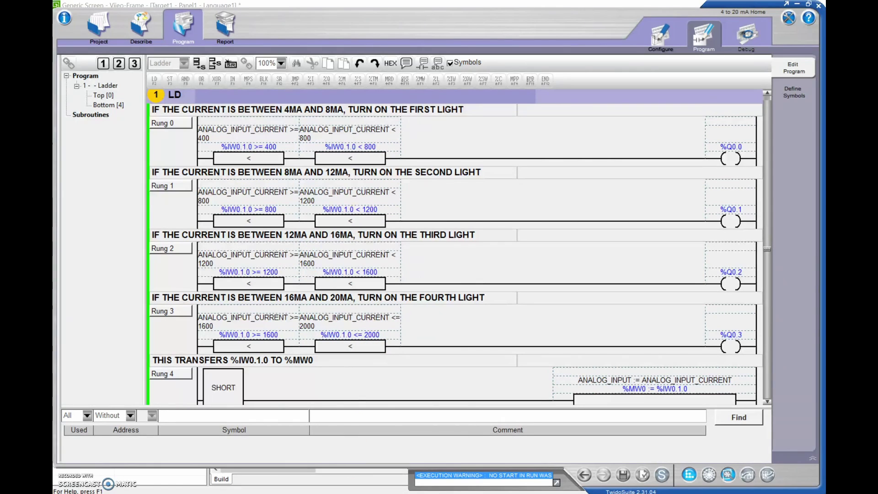
click(429, 493)
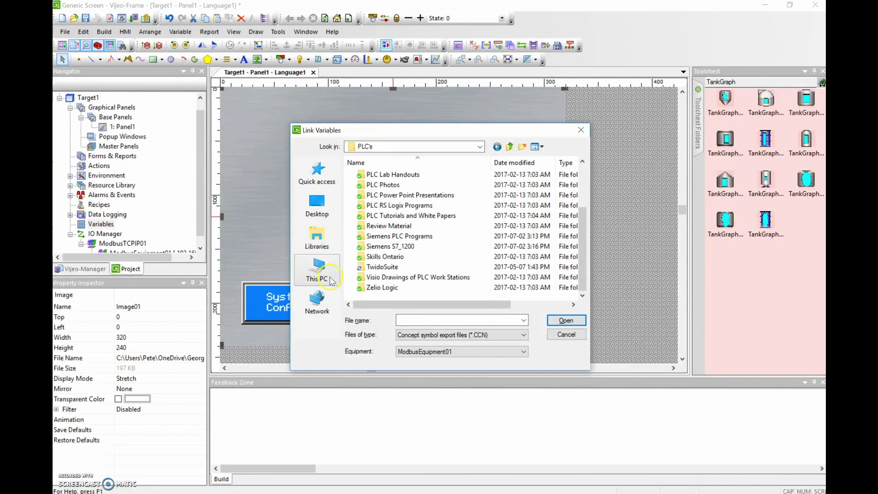
Step: Browse through TwidoSuite and TwidoSuite PLC Programs to the 4 to 20 mA Home folder for the variable link
double_click(386, 266)
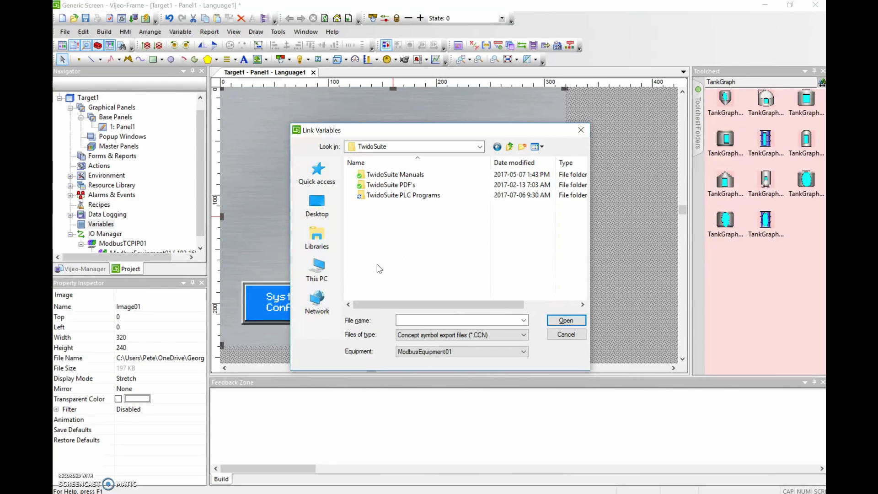
click(401, 201)
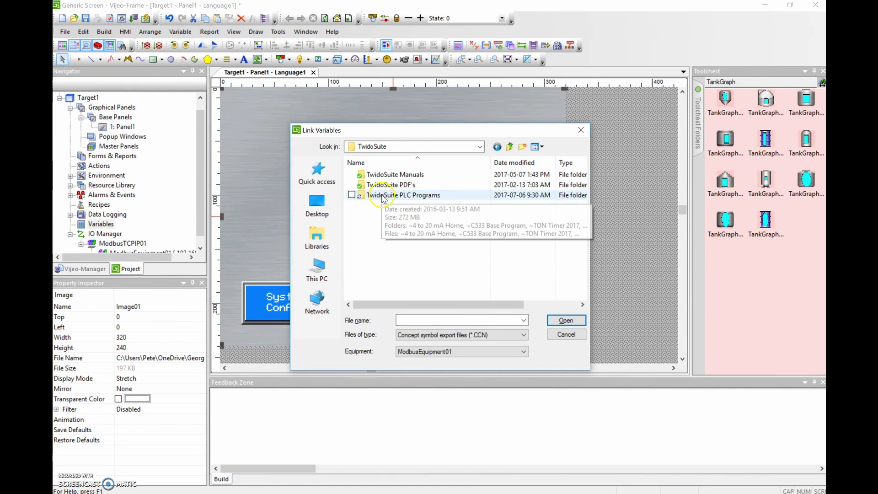
double_click(401, 201)
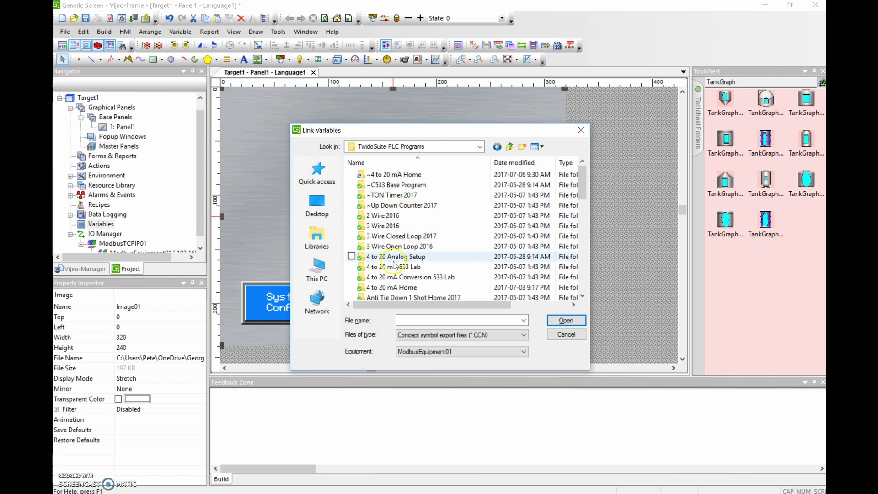
click(385, 290)
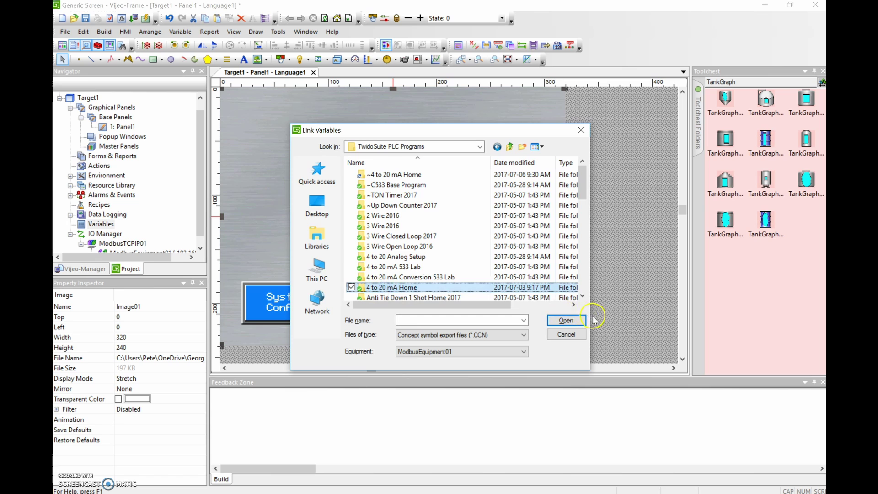
click(566, 320)
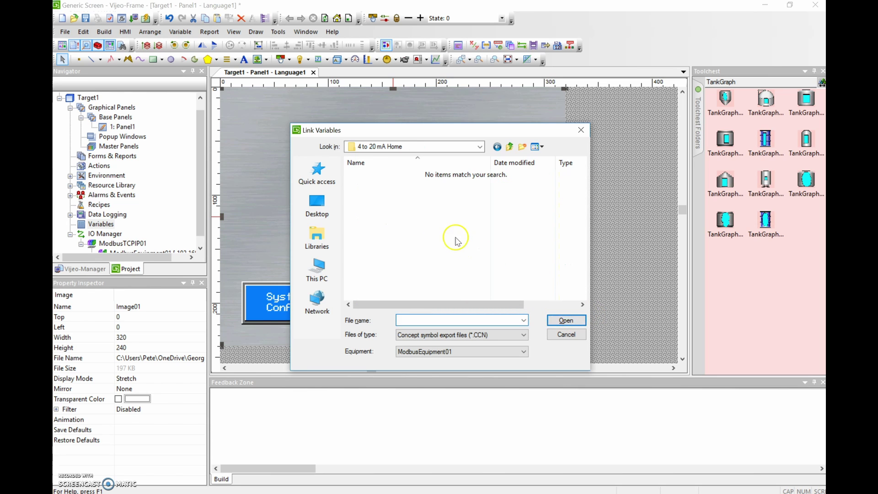
Step: Filter for TwidoSuite files (*.XTWD;*.XPR) and link Twido1.xtwd to ModbusEquipment01
click(488, 182)
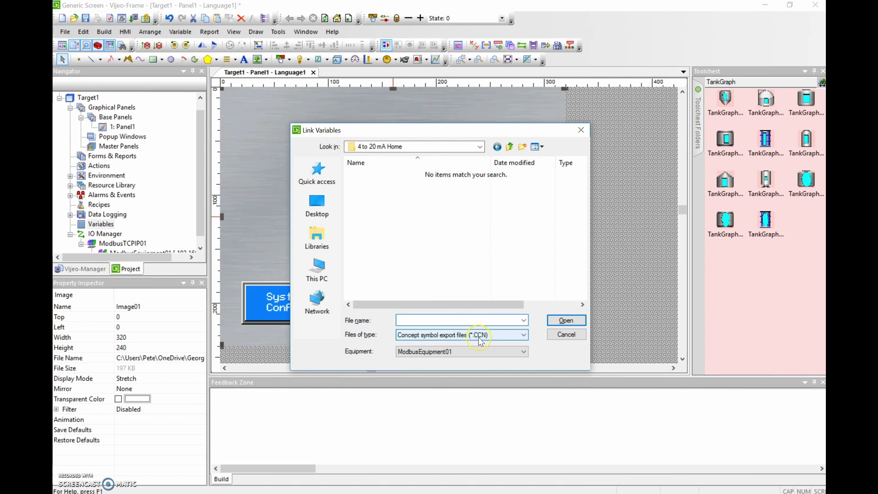
click(524, 337)
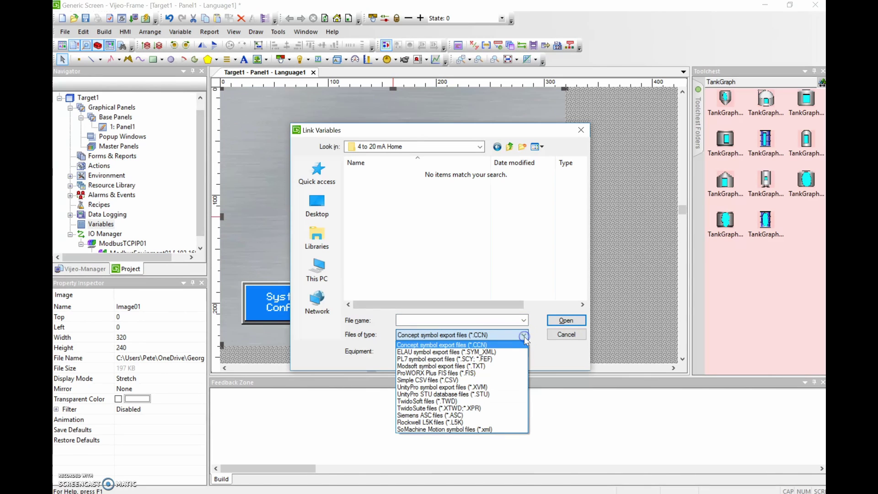
click(458, 380)
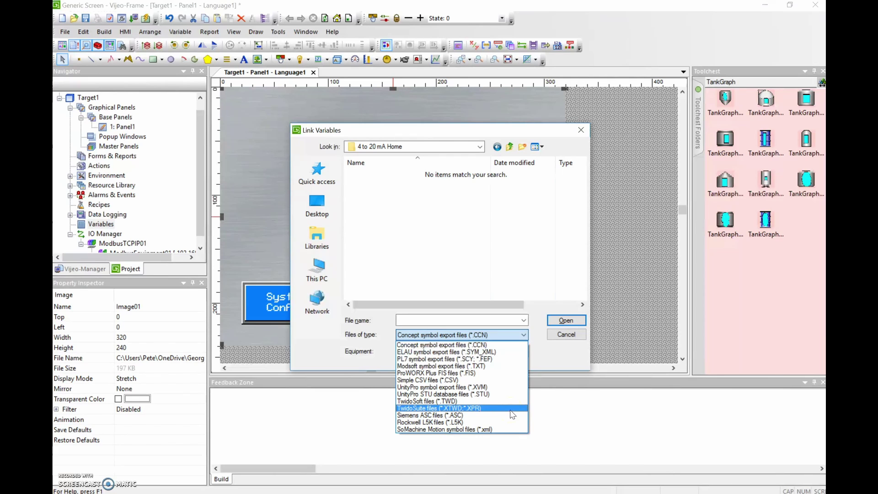
click(496, 408)
click(495, 408)
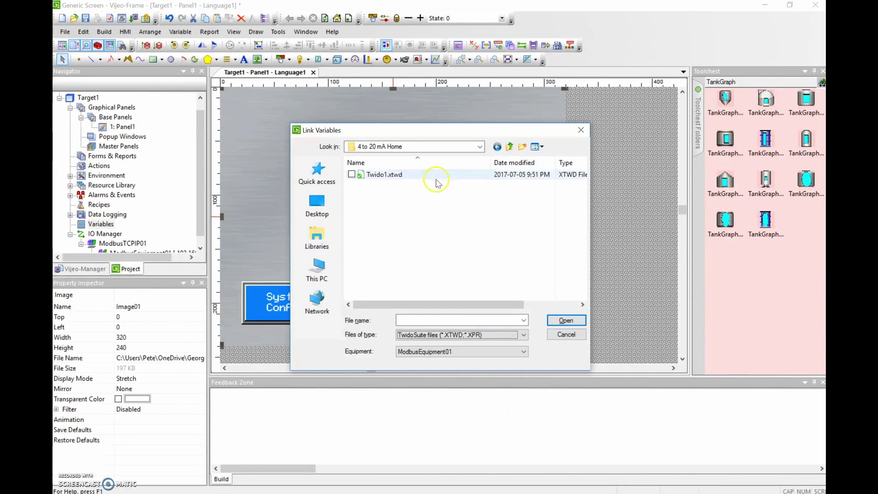
click(386, 179)
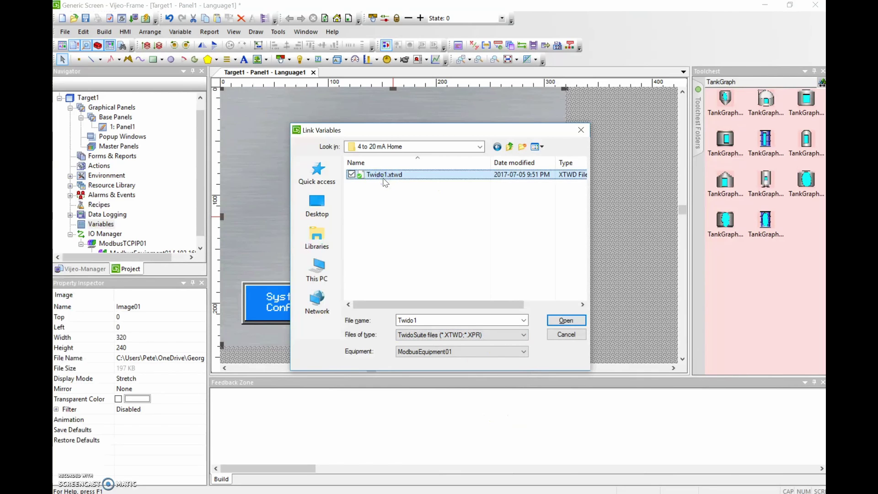
click(404, 177)
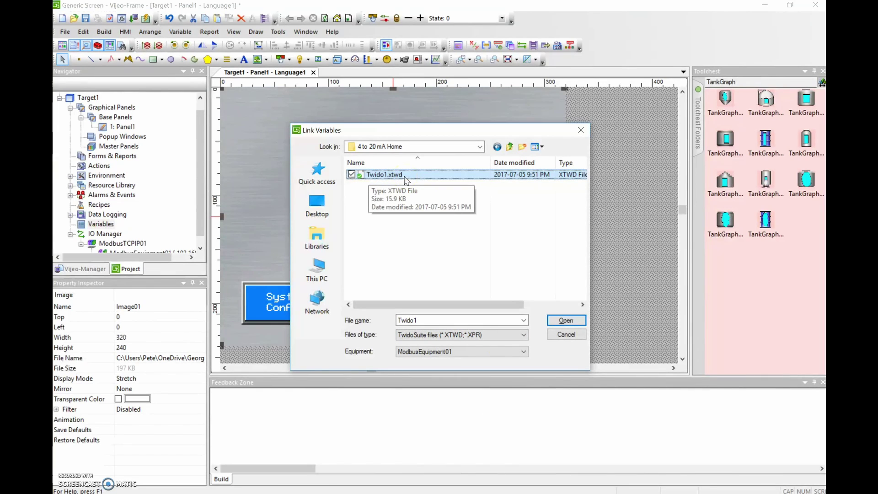
click(566, 320)
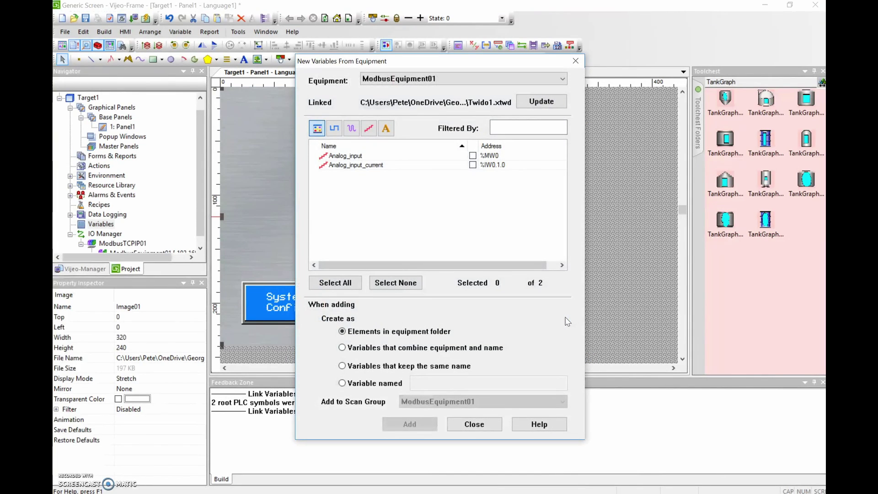
Step: Add both Analog_input and Analog_input_current as elements in the equipment folder, accept creating the variables, and close the dialog
click(370, 183)
click(467, 161)
click(488, 165)
click(337, 284)
click(339, 286)
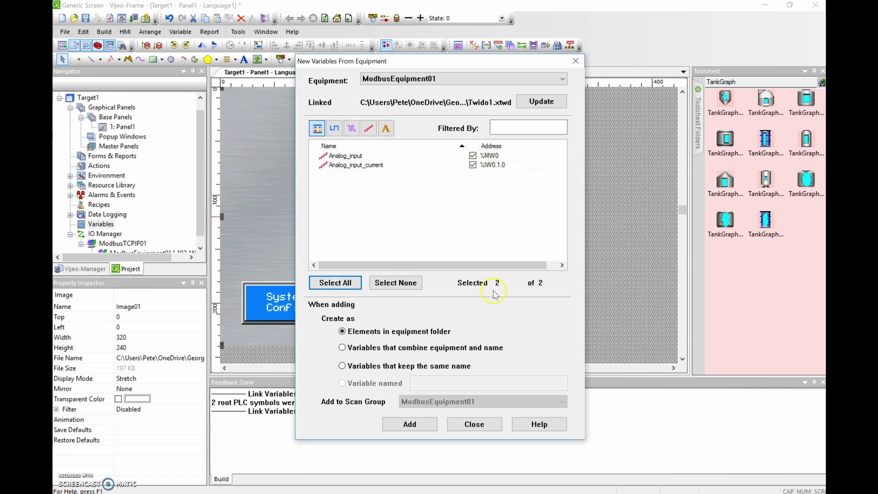
click(402, 425)
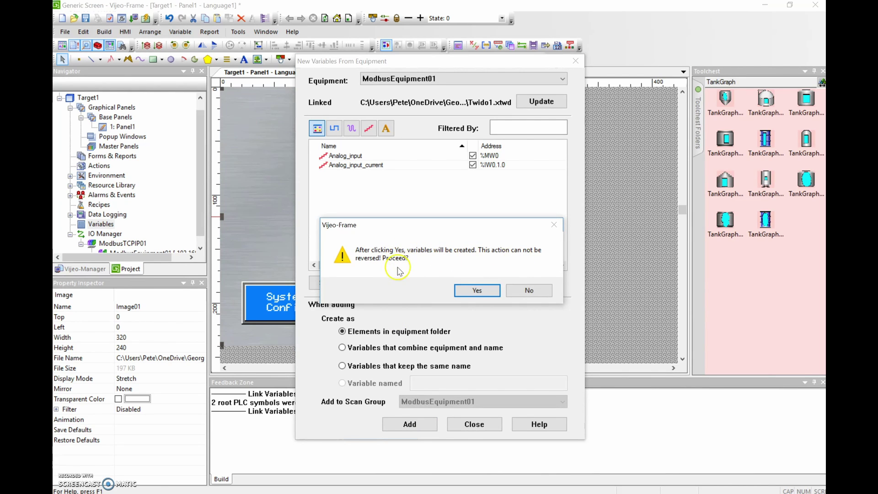
click(468, 290)
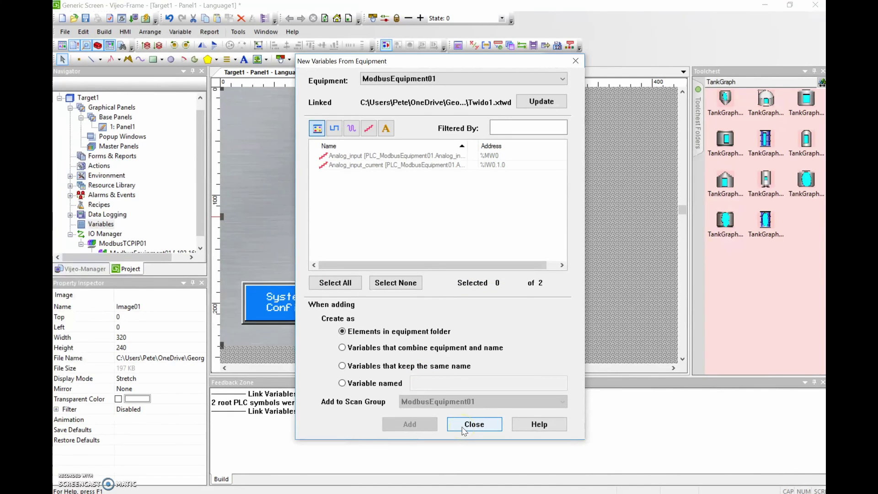
click(408, 423)
click(466, 424)
click(467, 424)
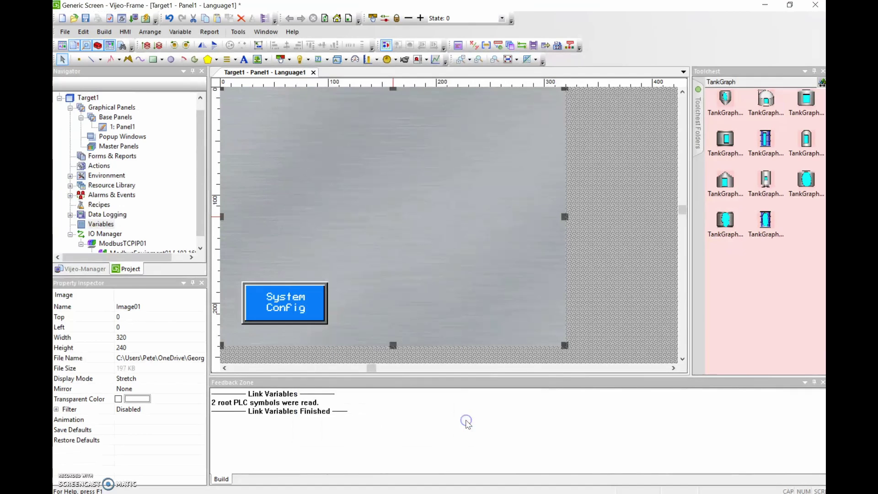
Step: Open the Variable Editor for Target1 and expand the PLC_ModbusEquipment01 folder
click(223, 384)
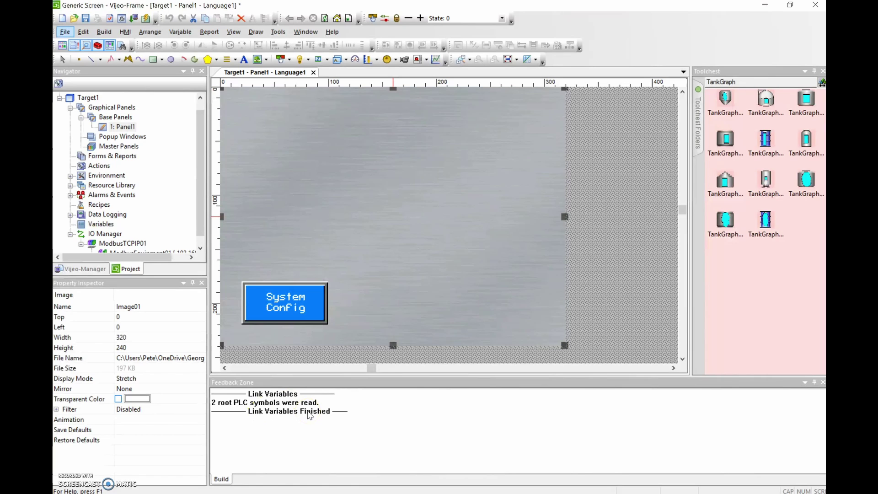
click(82, 152)
right_click(99, 224)
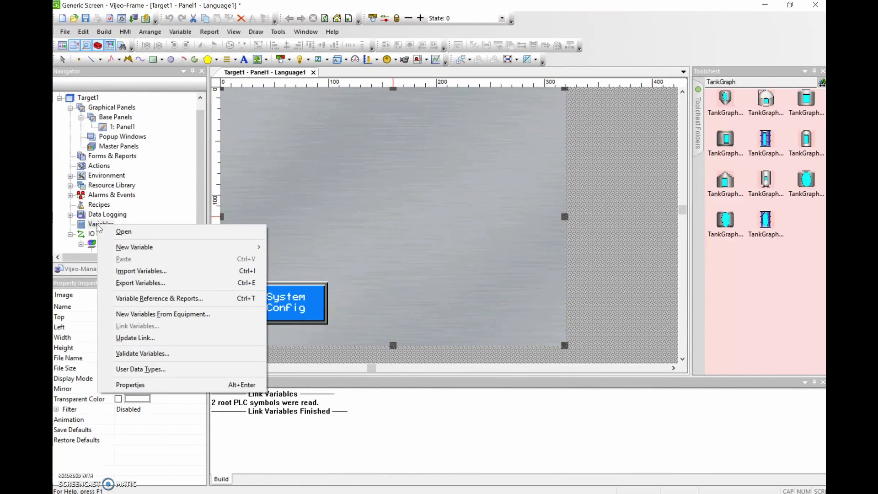
click(116, 233)
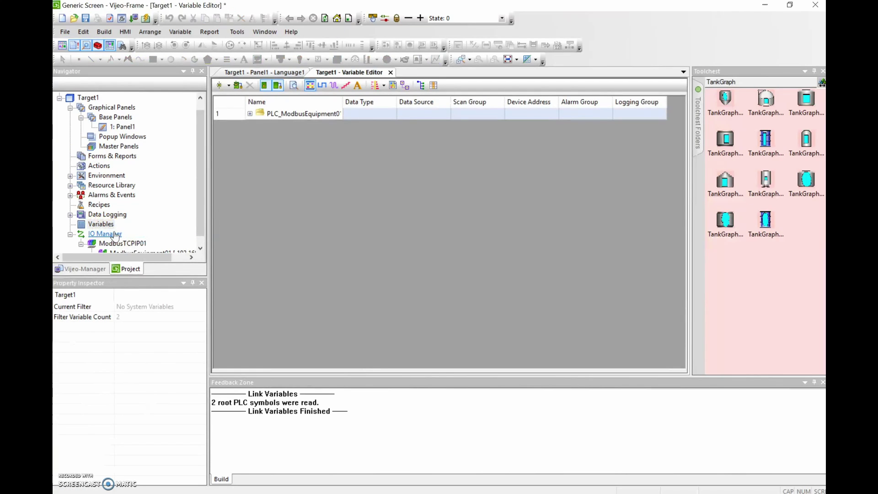
click(250, 114)
Step: Check the device addresses of Analog_input and Analog_input_current in the variable list
click(304, 129)
click(524, 125)
click(302, 138)
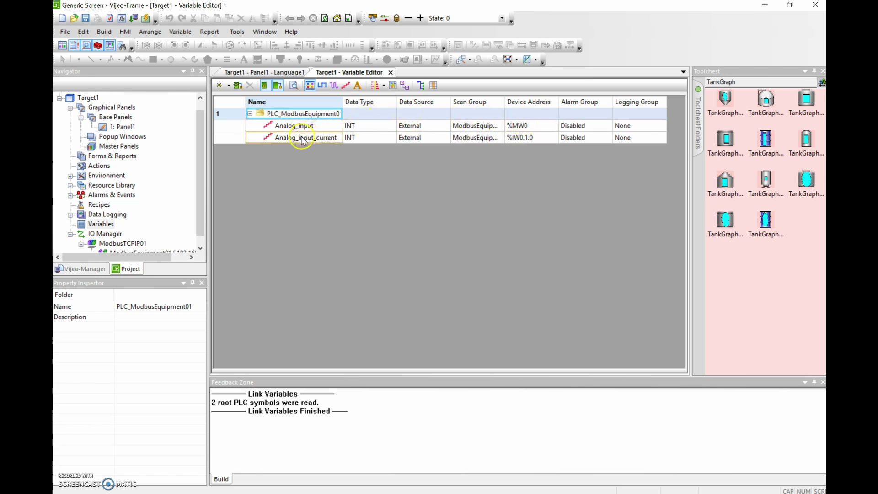
click(520, 138)
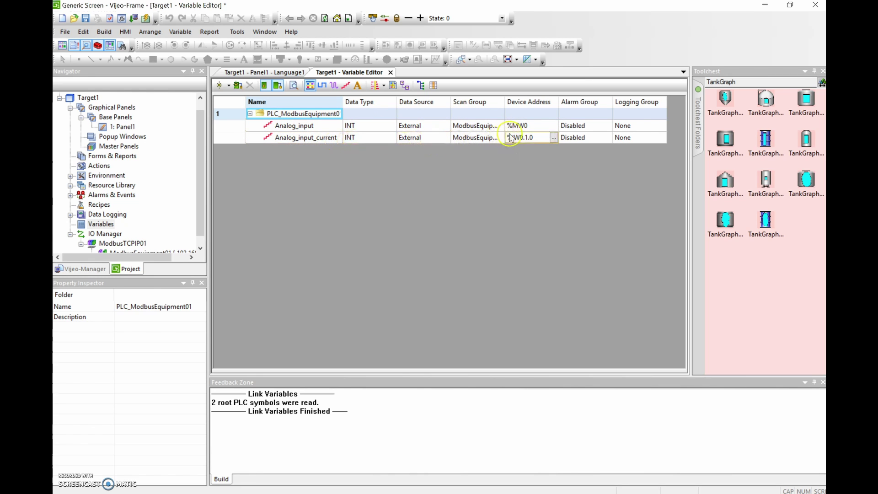
key(ctrl+s)
click(529, 139)
click(512, 143)
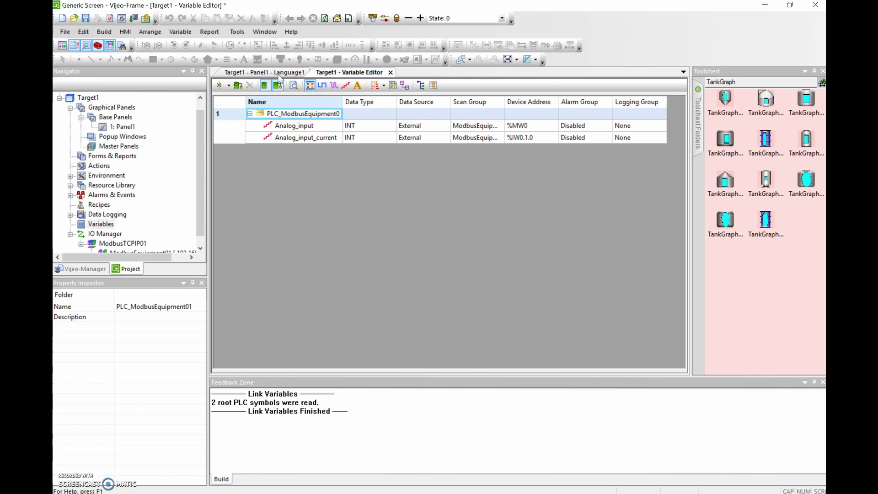
Step: Return to Panel1 and draw a numeric display about 80 by 40 pixels in the panel's upper-left area
click(278, 74)
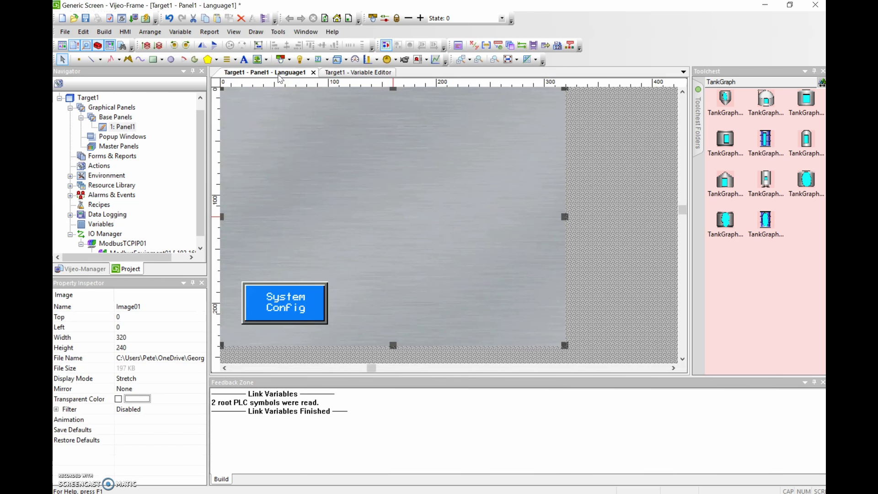
click(319, 60)
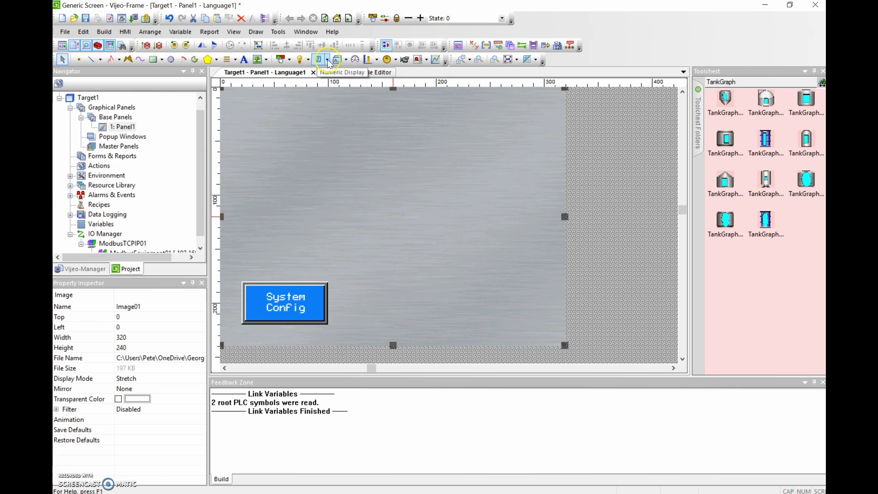
click(328, 60)
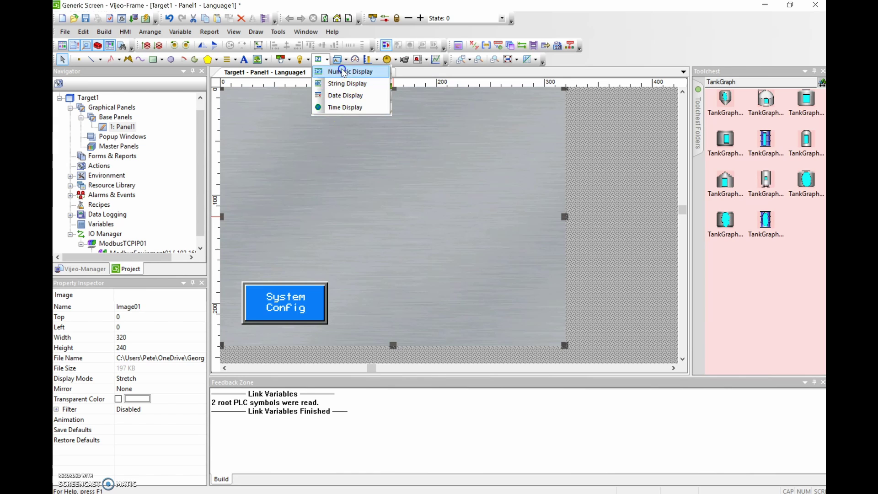
click(344, 72)
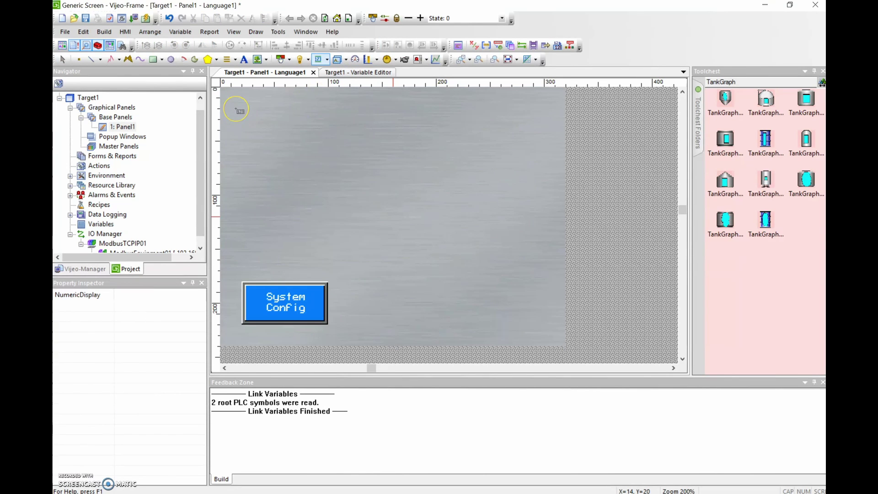
drag(236, 109, 325, 152)
drag(325, 153, 325, 153)
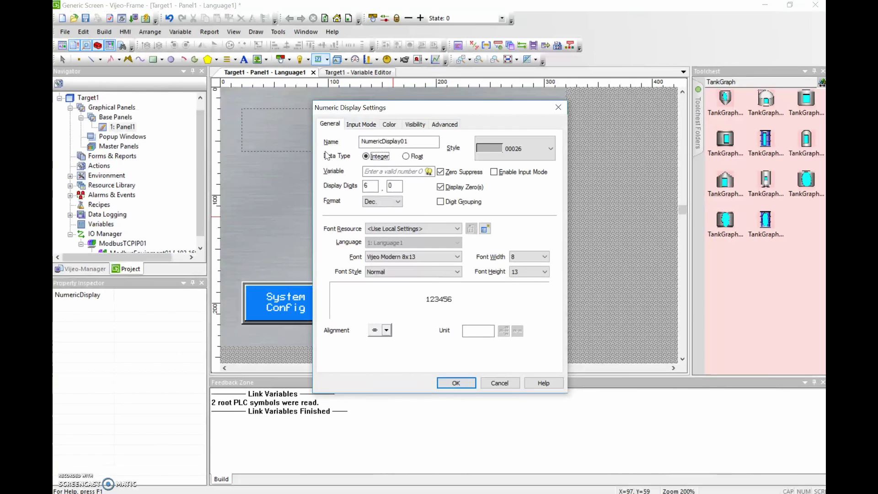
Step: Set the numeric display's style to 00036 using the Style Browser
click(512, 140)
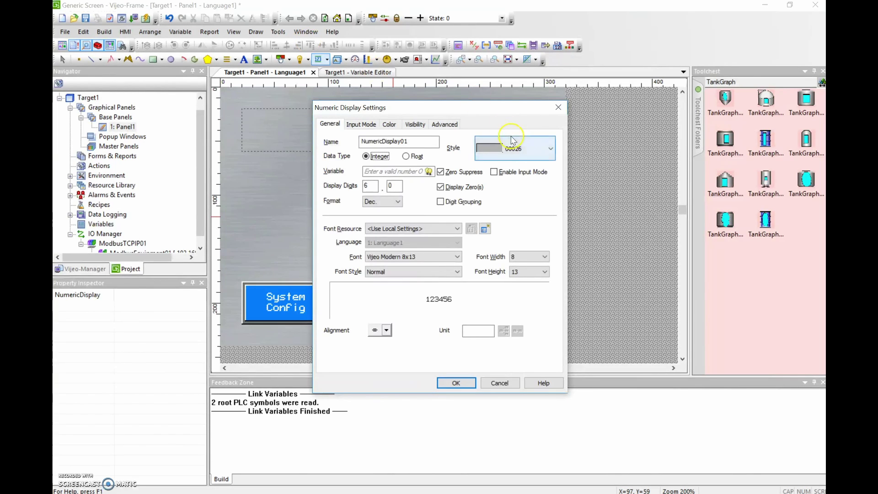
click(550, 149)
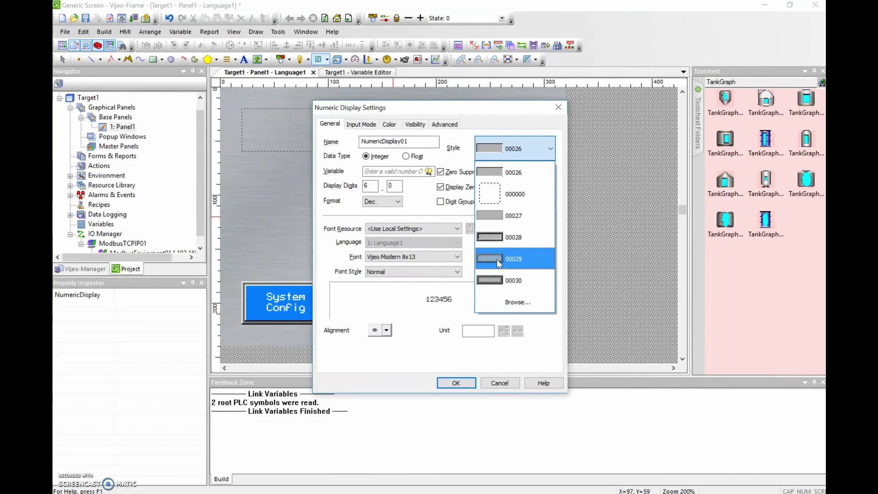
click(509, 300)
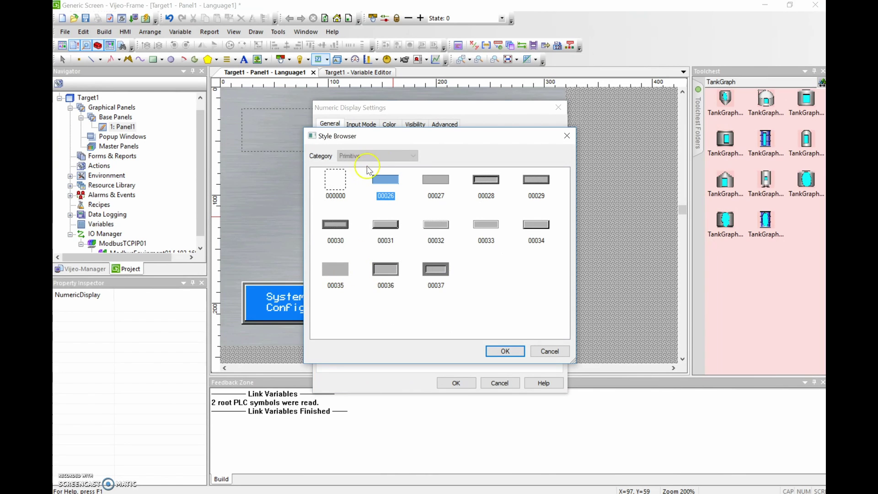
click(411, 157)
click(391, 274)
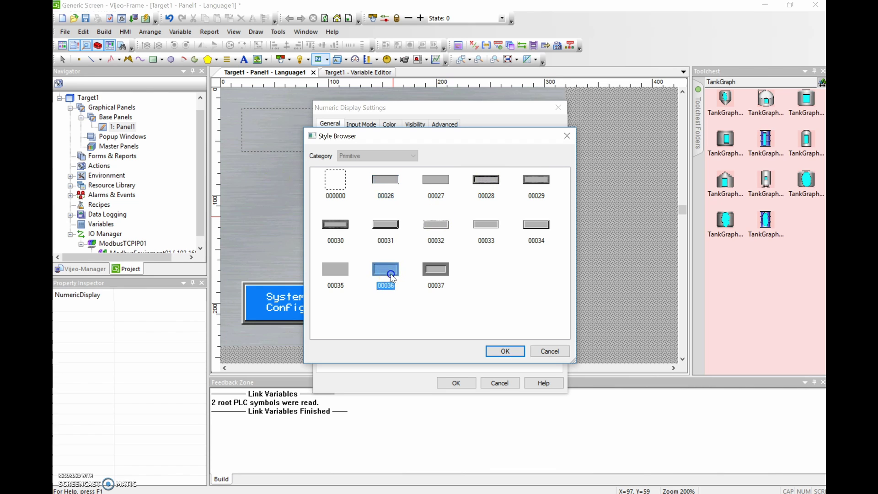
click(510, 355)
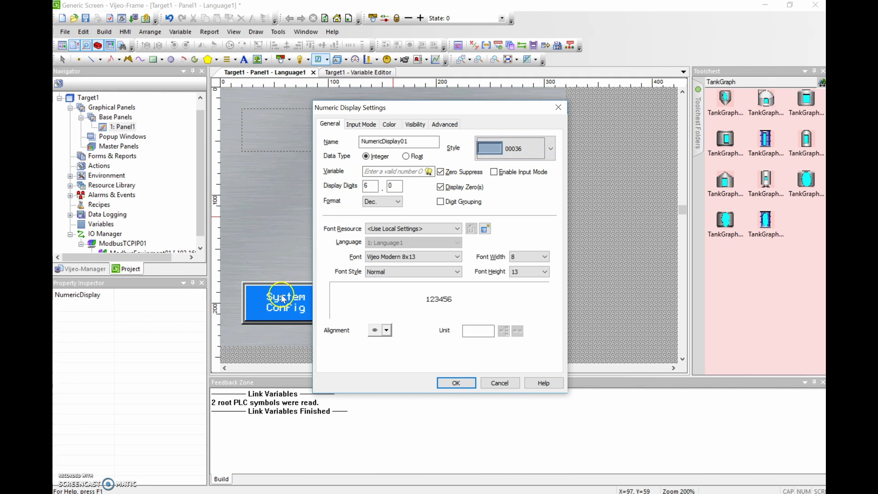
Step: Try blue (0, 128, 255) as the numeric display's normal frame color
click(389, 125)
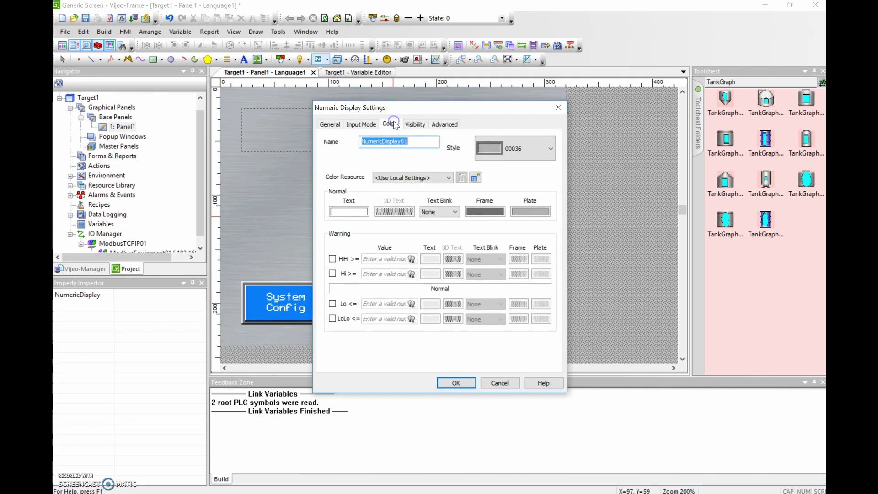
click(476, 213)
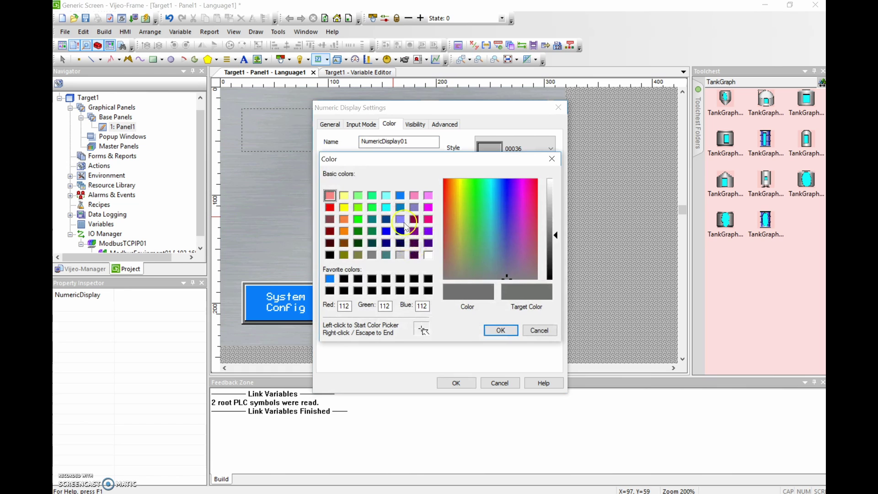
click(399, 194)
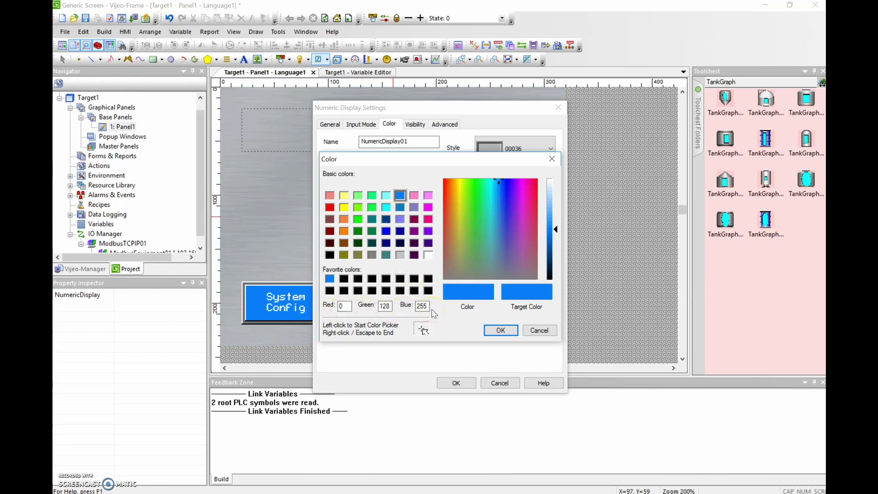
click(494, 330)
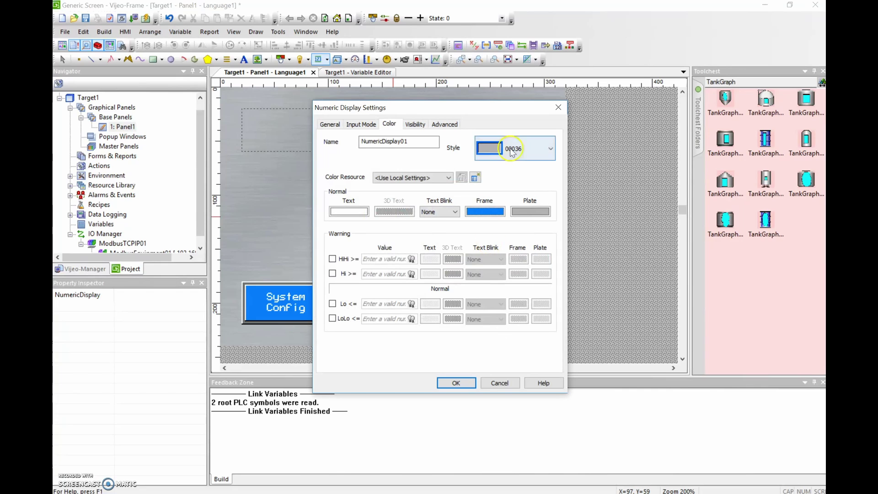
Step: Set the numeric display's normal frame color to the grey sampled from the panel background
click(476, 213)
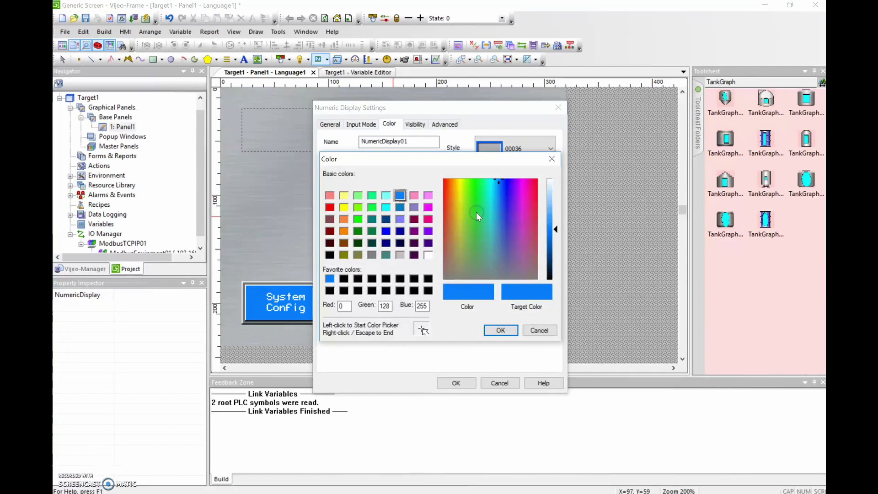
click(414, 208)
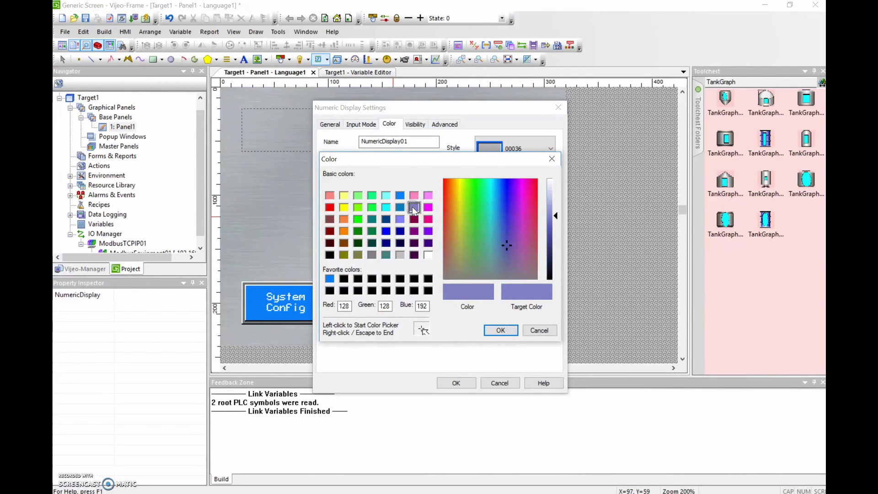
click(282, 170)
click(497, 330)
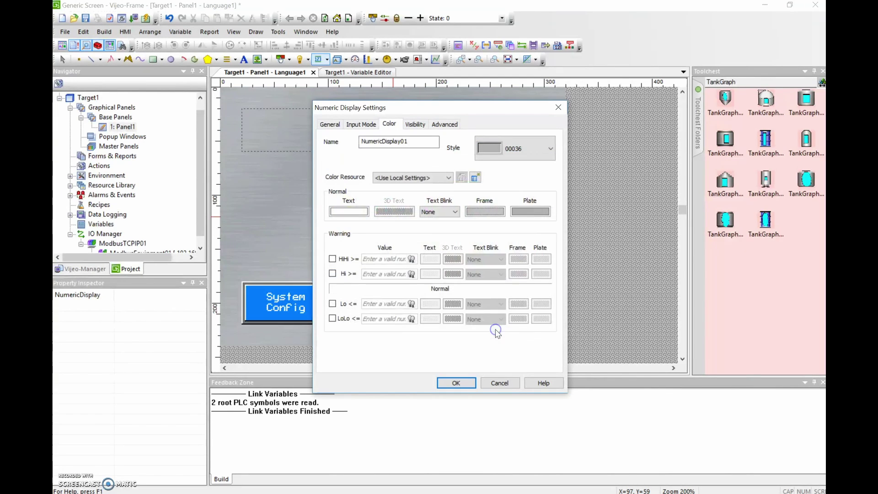
Step: Set the numeric display's normal plate color to blue with RGB 0, 128, 255
click(525, 210)
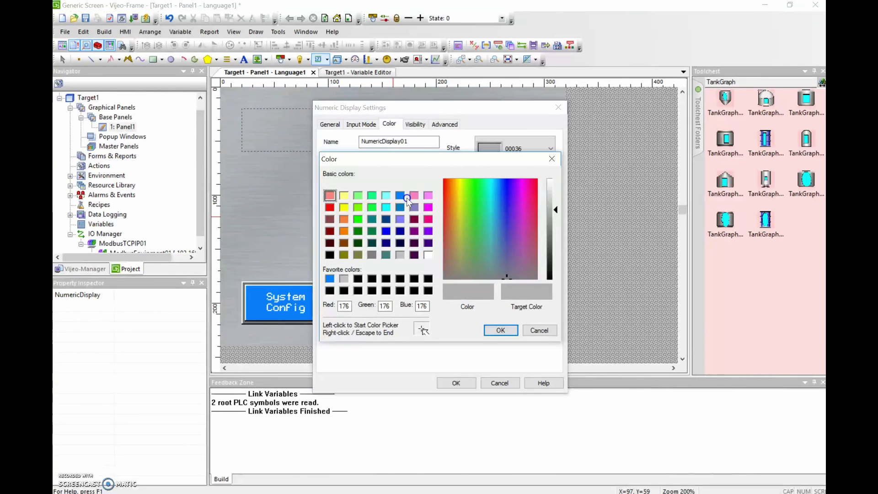
click(399, 197)
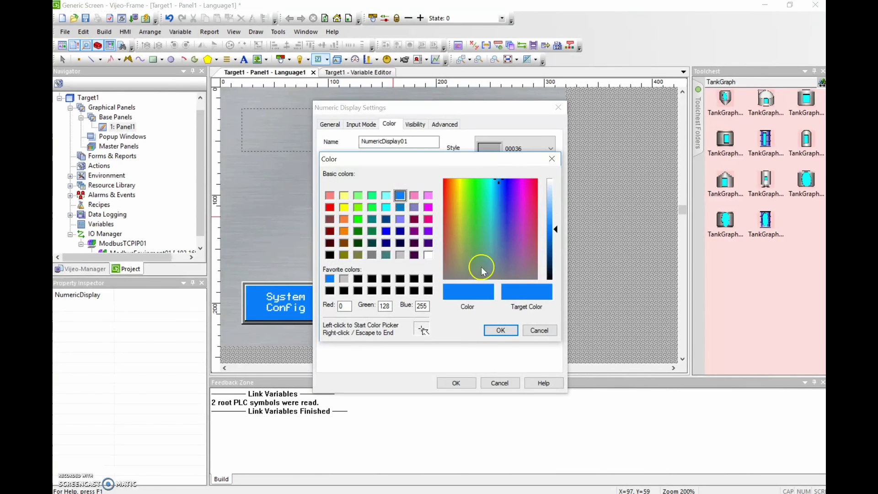
click(500, 330)
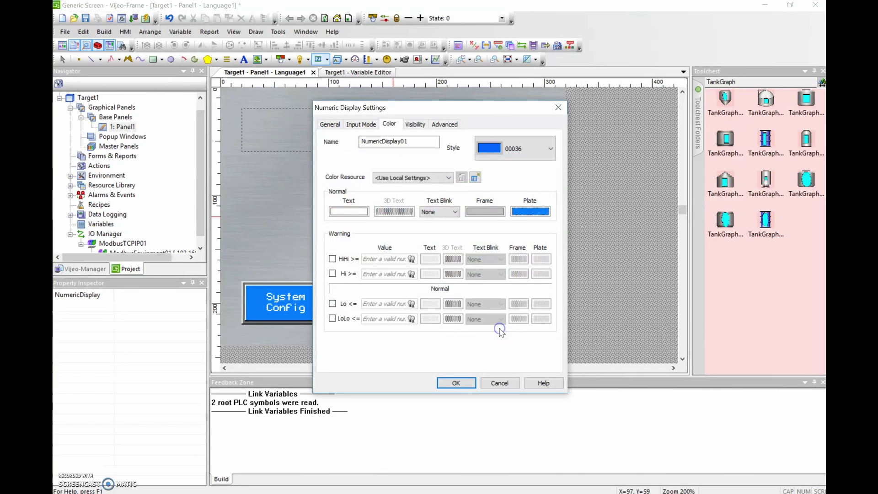
click(479, 154)
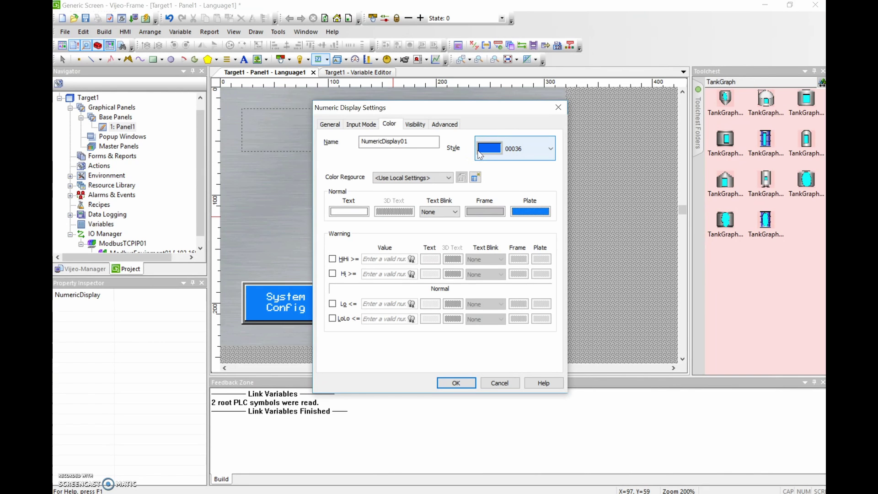
Step: Open the Expression Editor for the numeric display's variable in its general settings
click(330, 124)
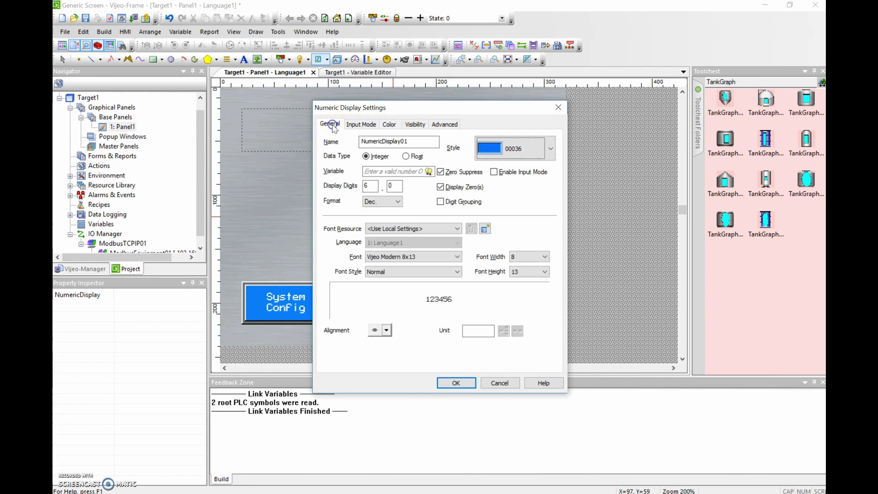
click(428, 171)
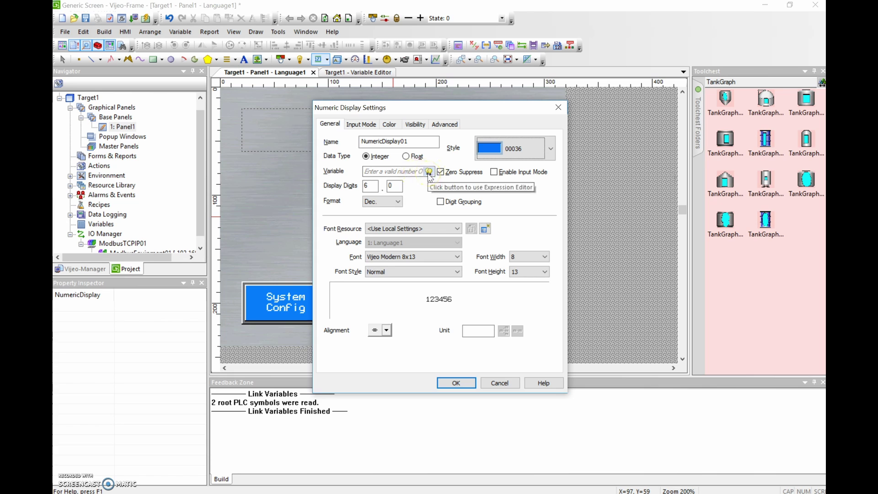
right_click(429, 176)
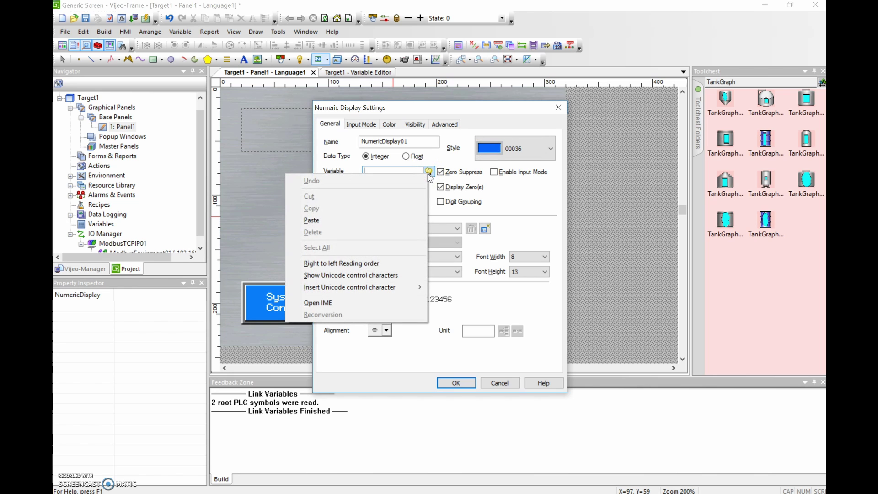
key(Escape)
click(430, 171)
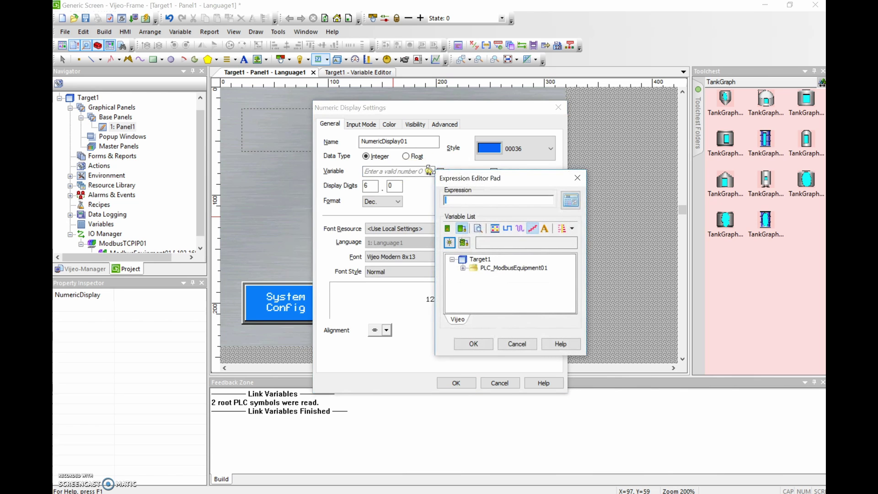
Step: Assign the external variable Analog_input_current from the PLC_ModbusEquipment01 folder to the numeric display
click(462, 232)
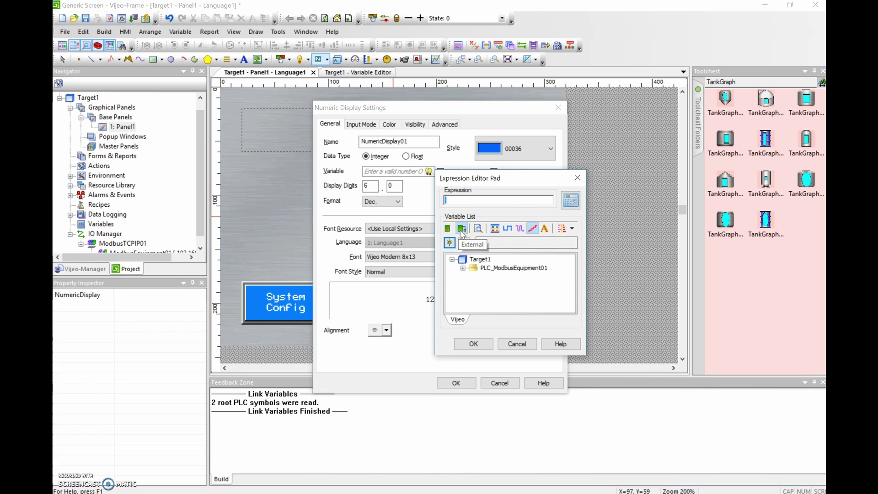
click(458, 237)
click(465, 231)
click(464, 269)
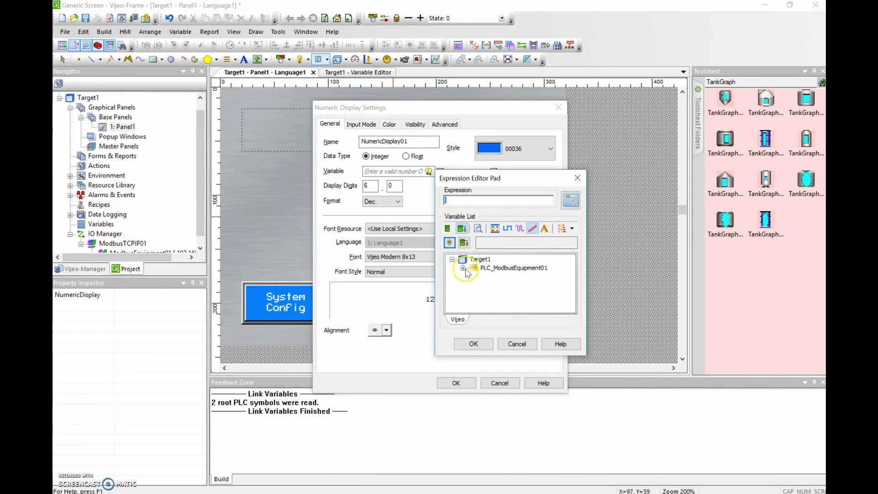
click(463, 269)
click(463, 269)
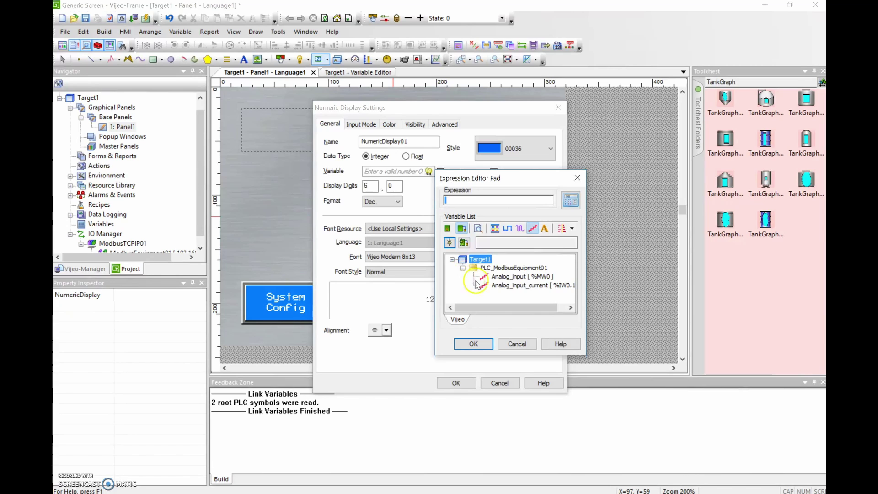
click(516, 289)
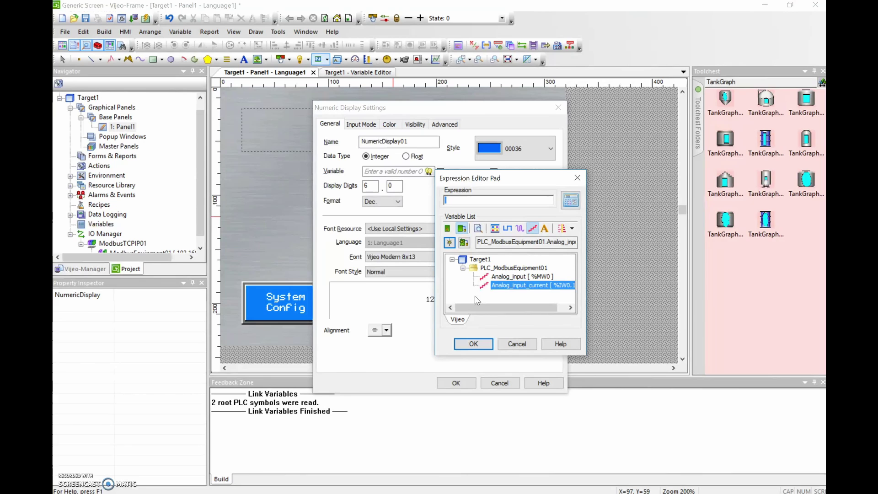
click(475, 346)
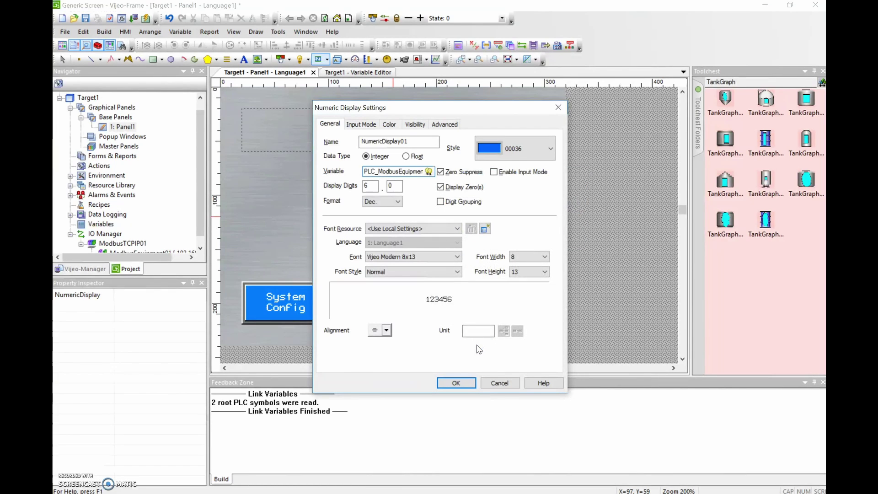
Step: Set the display font to Vijeo Modern 6x10 and accept the numeric display settings
click(371, 160)
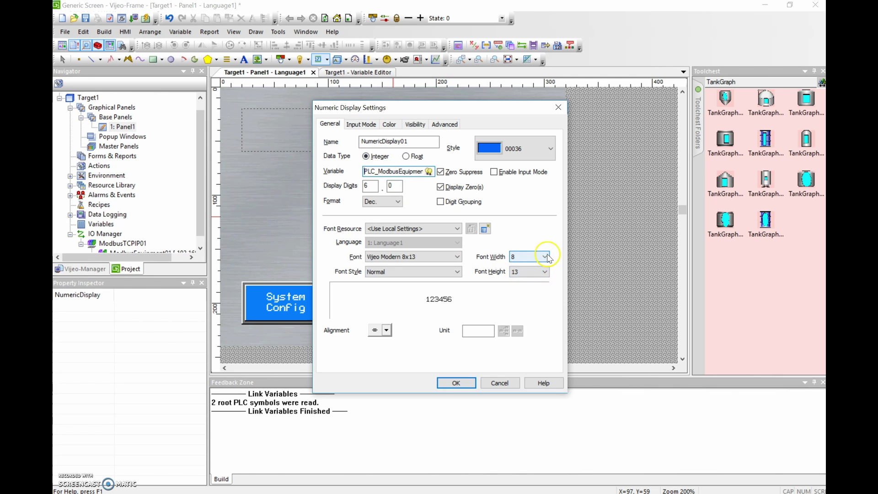
click(457, 256)
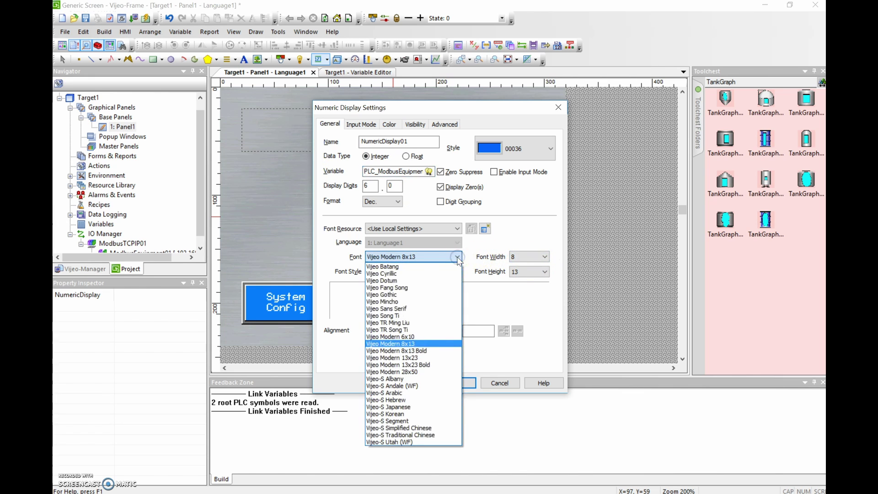
click(411, 337)
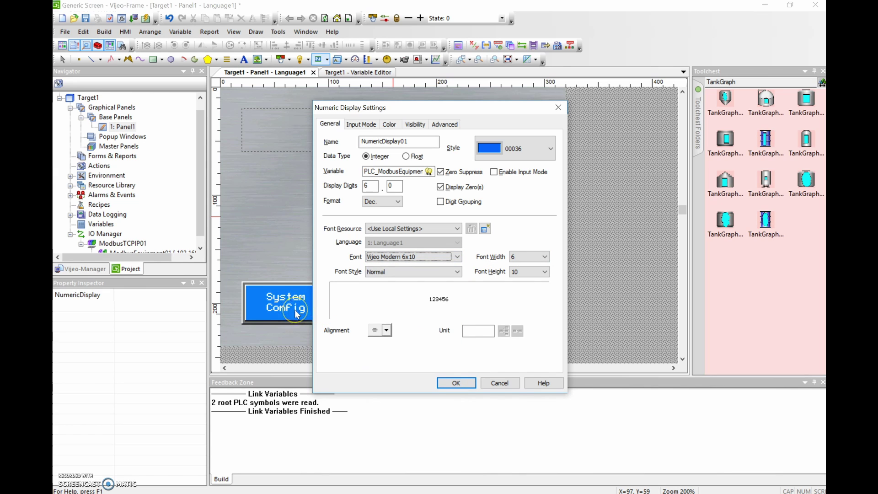
click(457, 383)
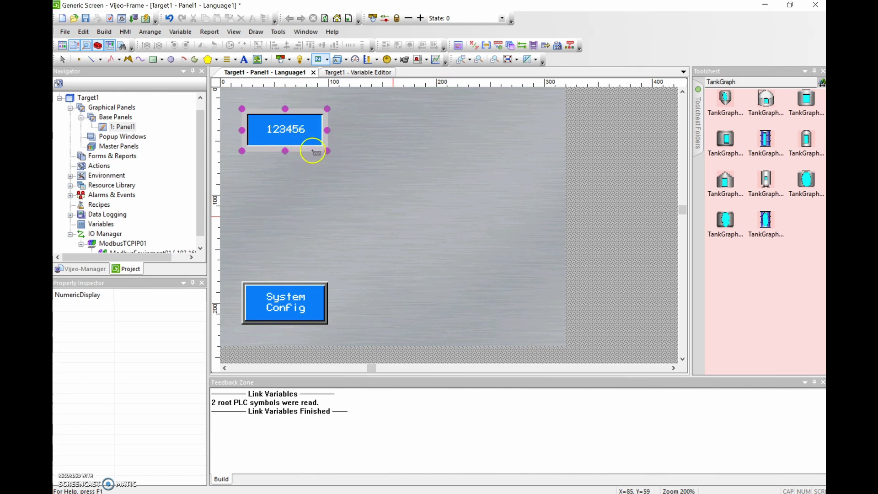
drag(286, 172, 300, 150)
drag(291, 149, 68, 64)
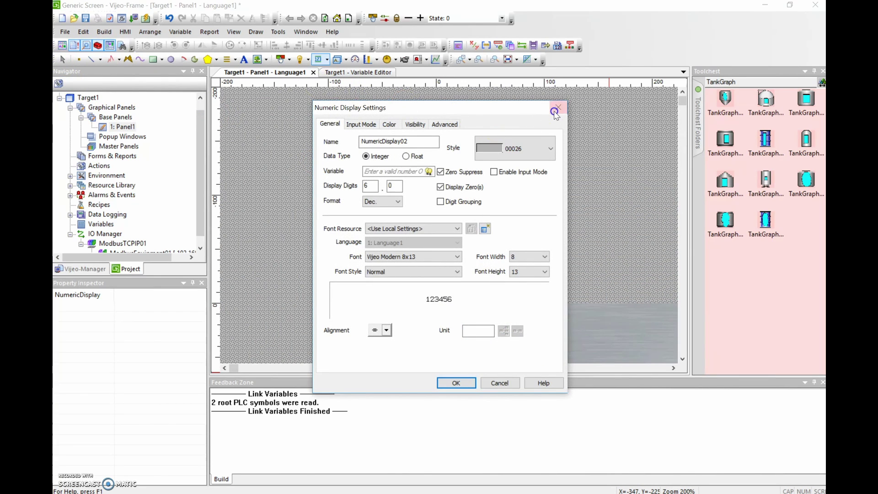
click(557, 108)
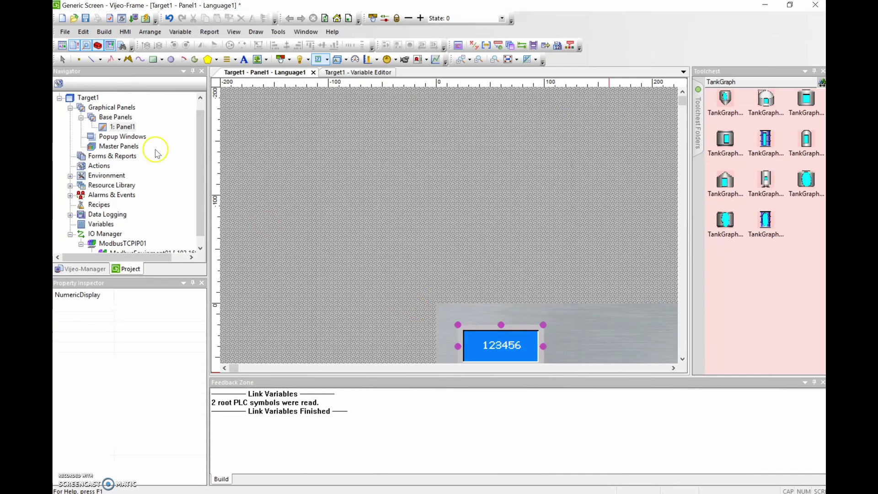
Step: Switch back to the selection tool, deselect the numeric display, and bring all of Panel1 back into view
click(63, 60)
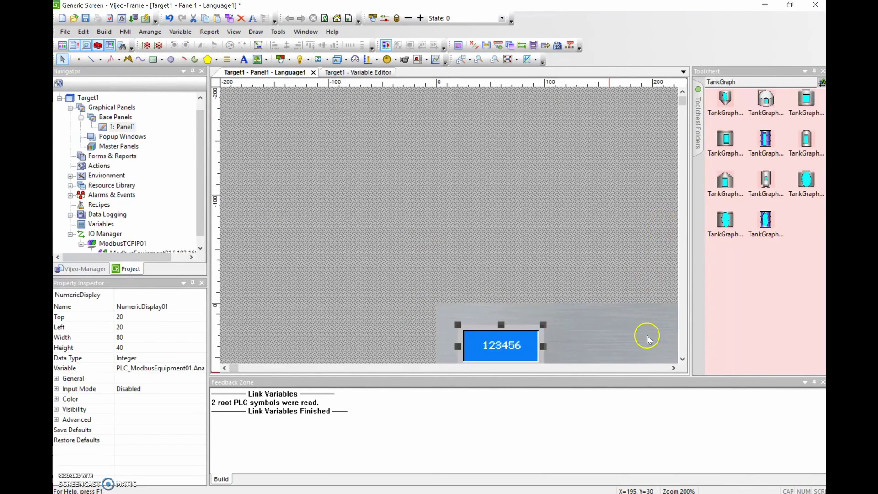
click(588, 246)
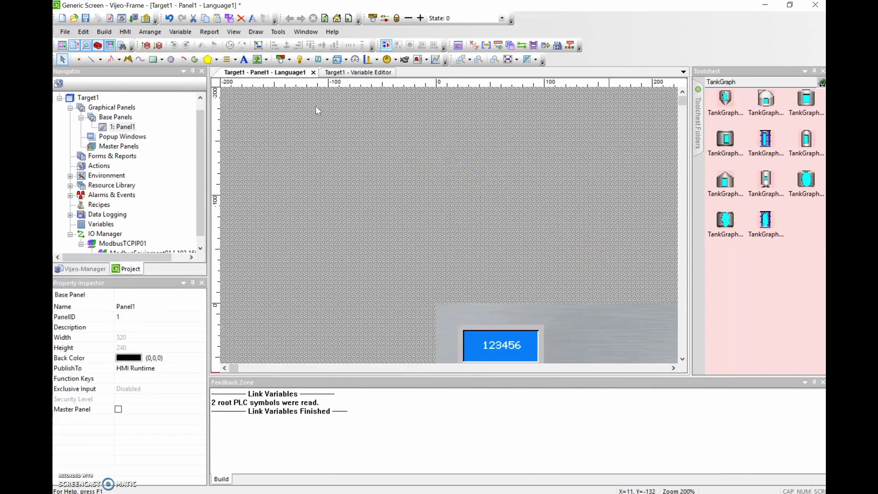
click(673, 367)
click(673, 368)
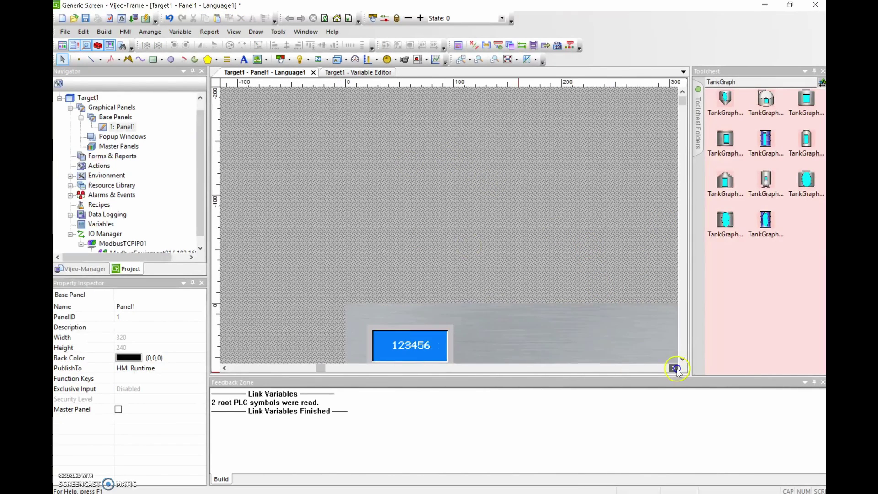
click(673, 367)
click(673, 368)
click(682, 360)
click(682, 359)
click(682, 359)
click(682, 360)
click(682, 359)
click(682, 359)
click(682, 359)
click(682, 360)
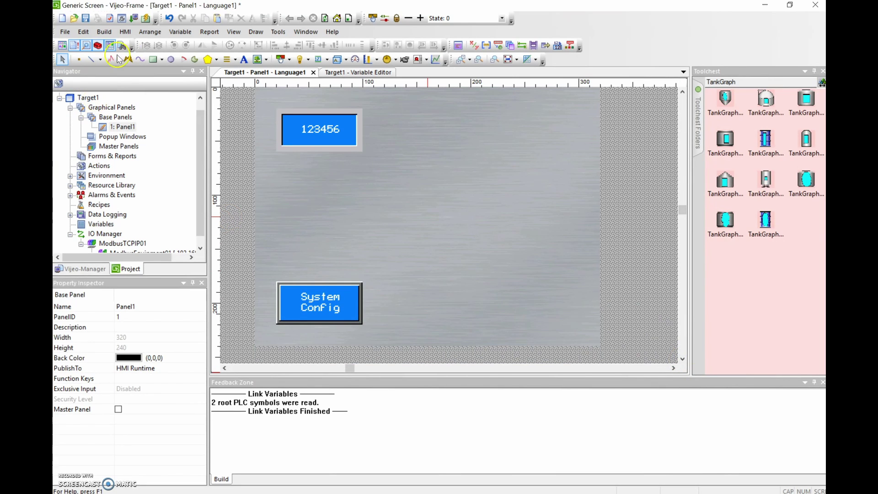
Step: Save the HMI project with the finished numeric display on Panel1
click(65, 32)
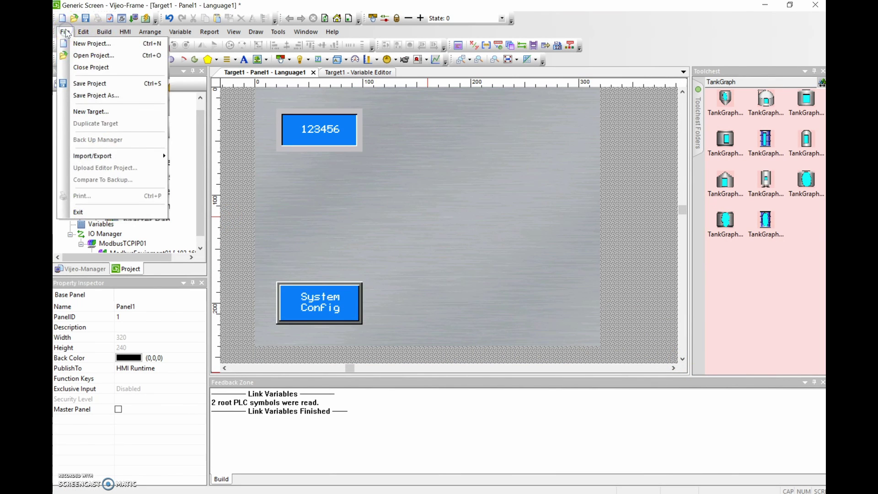
click(96, 83)
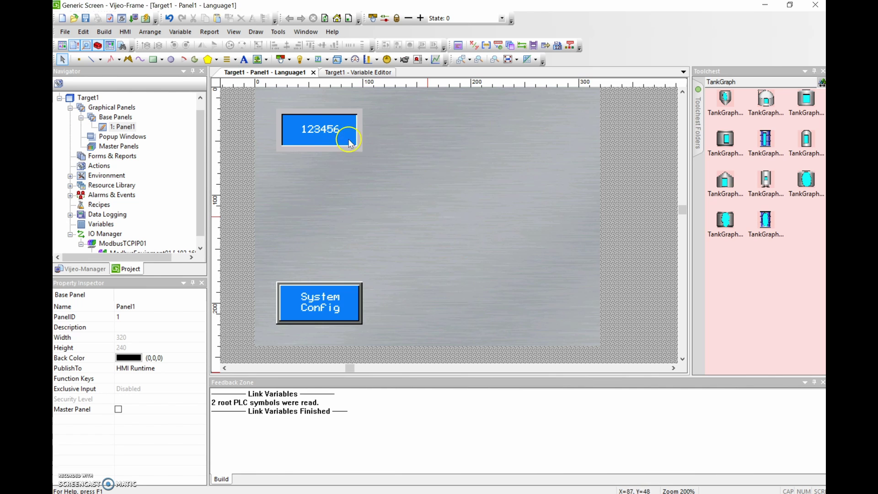
click(317, 121)
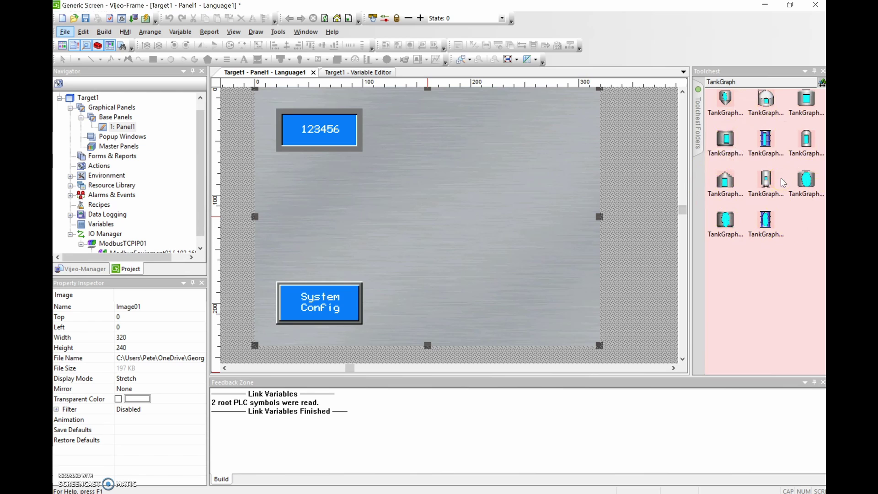
Step: Place the TankGraph_0005 part from the TankGraph folder beside the numeric display and enlarge it to 140 wide by 200 high
click(700, 124)
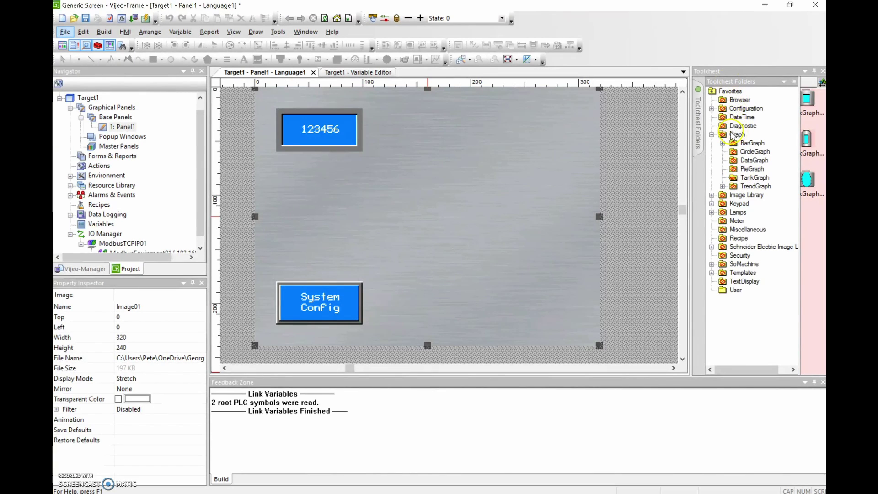
click(756, 178)
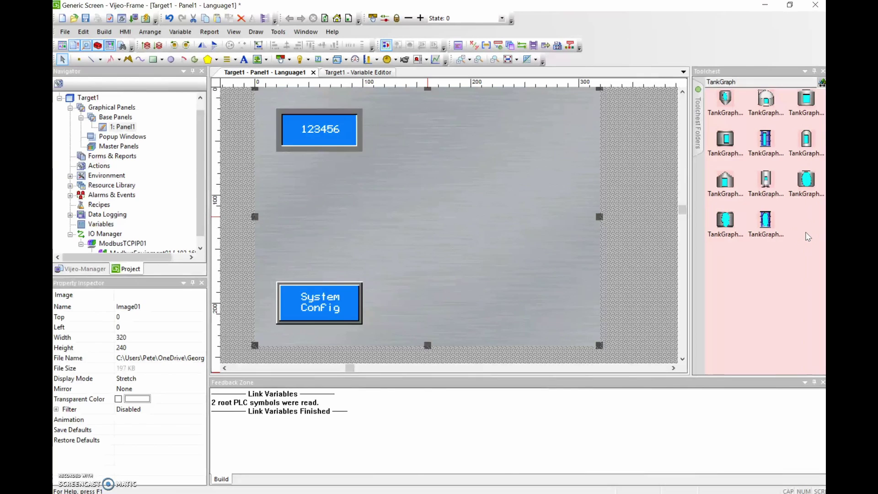
click(765, 140)
click(765, 219)
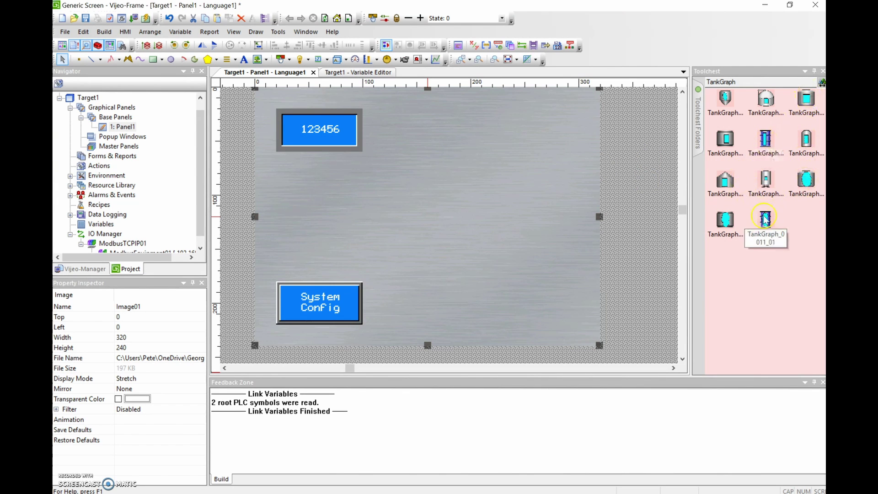
click(769, 137)
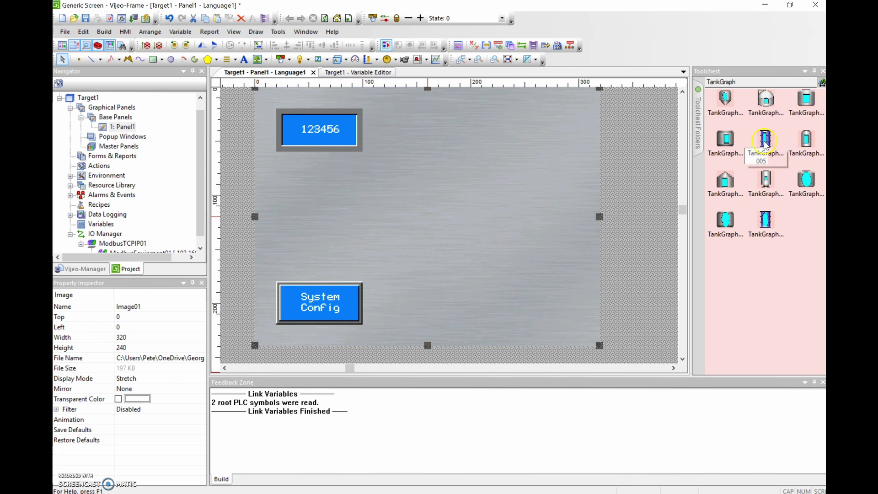
drag(769, 137, 483, 170)
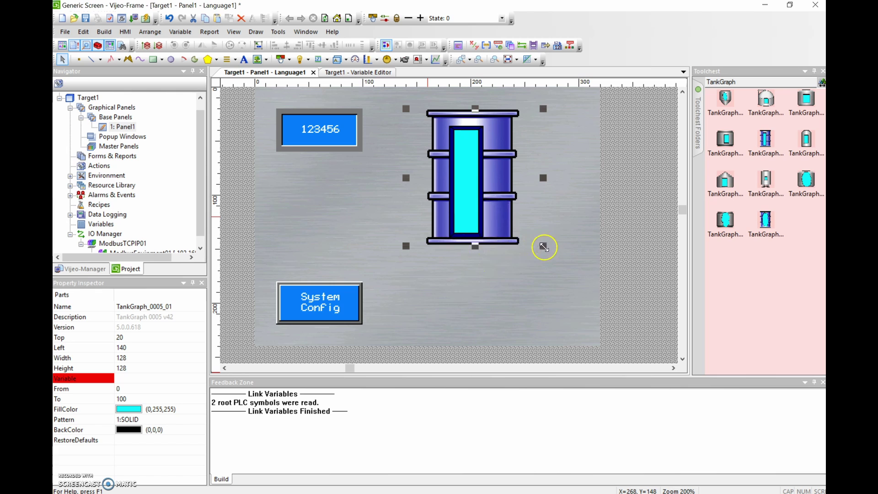
drag(544, 247, 552, 315)
Step: Reposition the tank graph horizontally on Panel1 so its Left value is 150
double_click(484, 207)
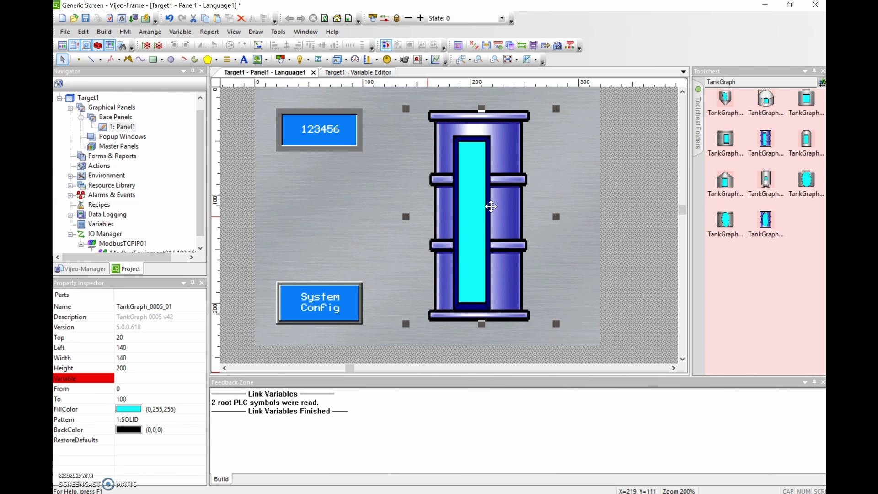
key(Right)
key(Right)
key(Right)
key(Right)
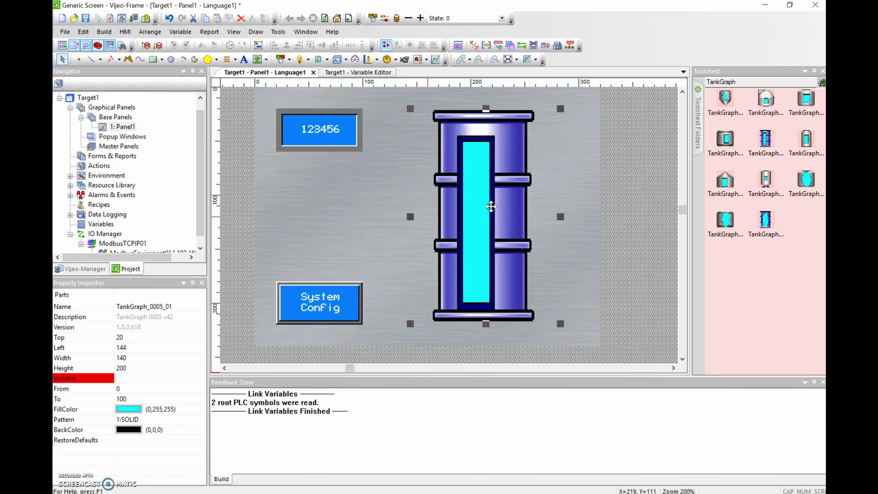
key(Right)
key(Right)
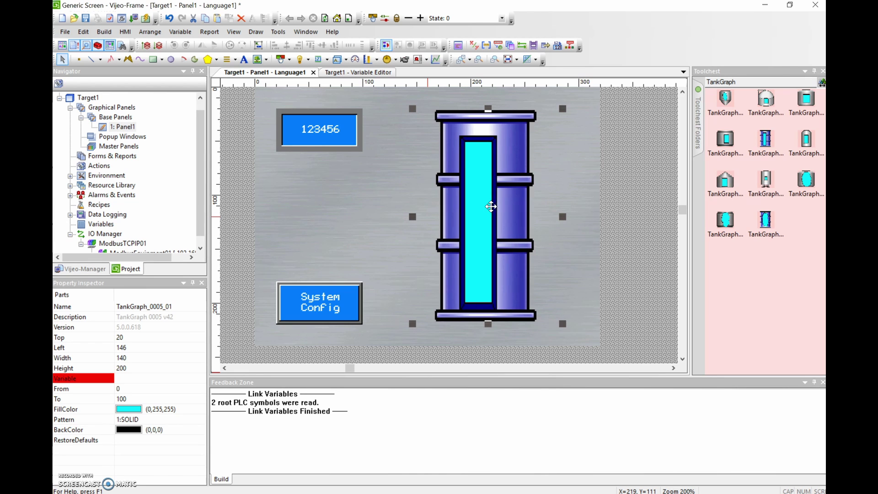
key(Right)
key(Right)
drag(491, 206, 502, 209)
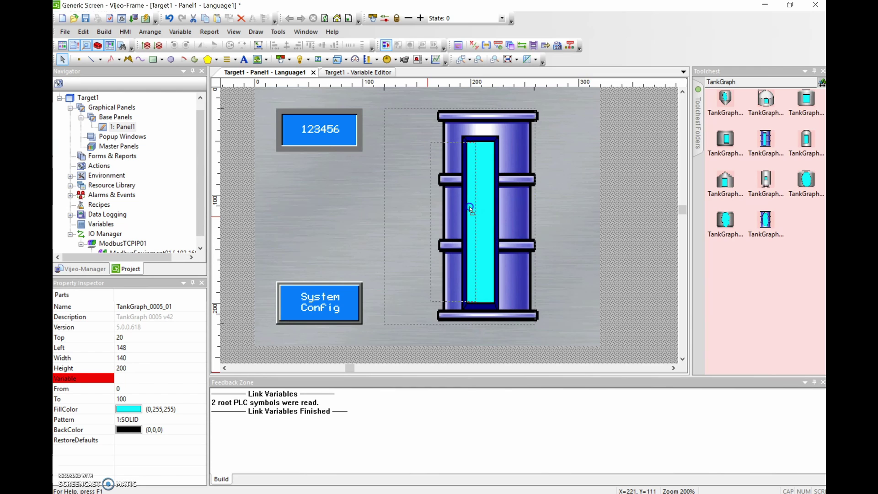
drag(471, 209, 470, 206)
key(Right)
key(Right)
key(Right)
key(Right)
key(Right)
key(Right)
key(Right)
key(Right)
key(Right)
key(Right)
key(Right)
key(Right)
key(Right)
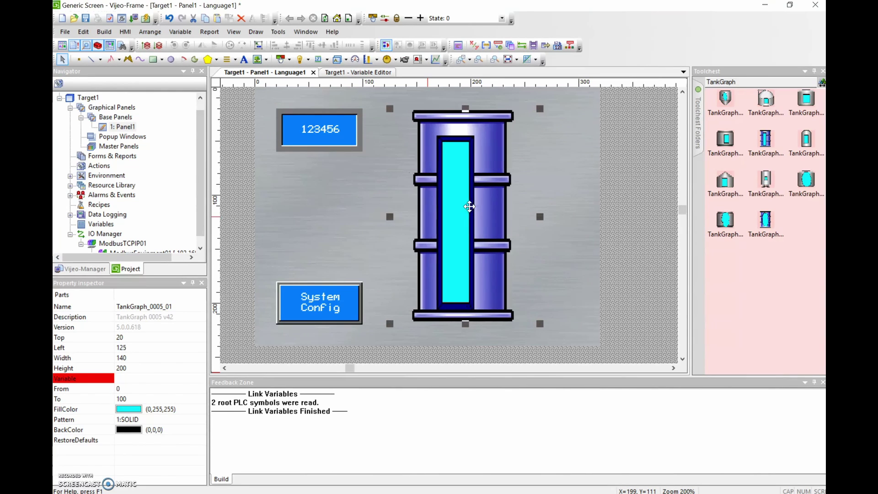
key(Right)
key(Right)
key(Right)
key(Right)
key(Right)
key(Right)
key(Right)
key(Right)
key(Right)
key(Right)
key(Right)
key(Right)
key(Right)
key(Right)
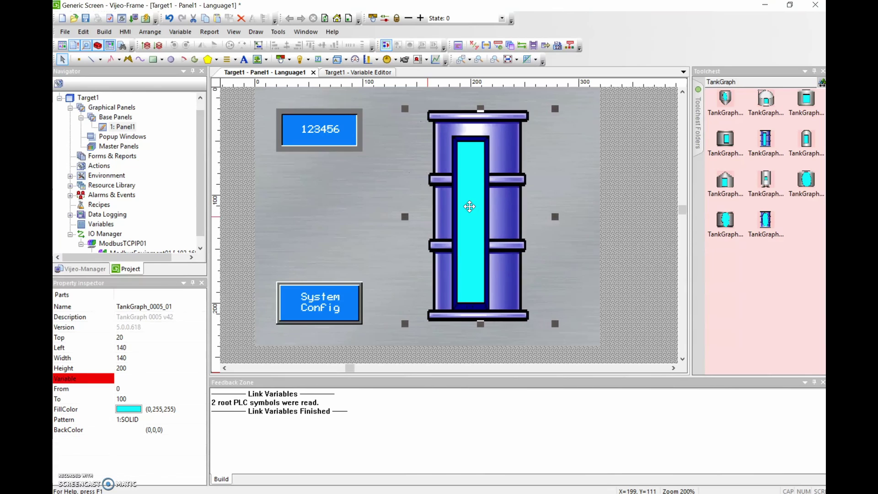
key(Right)
key(Right)
key(Right)
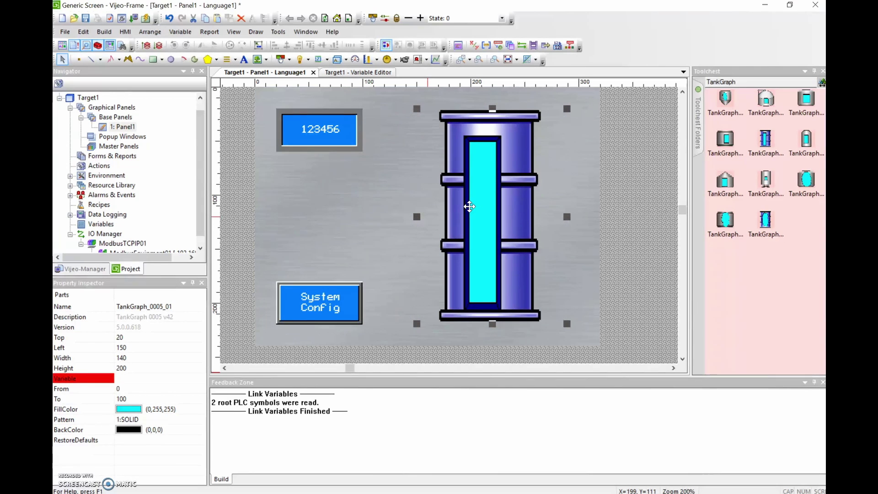
Step: Save the project with the placed tank graph and clear the selection on Panel1
click(344, 213)
click(64, 33)
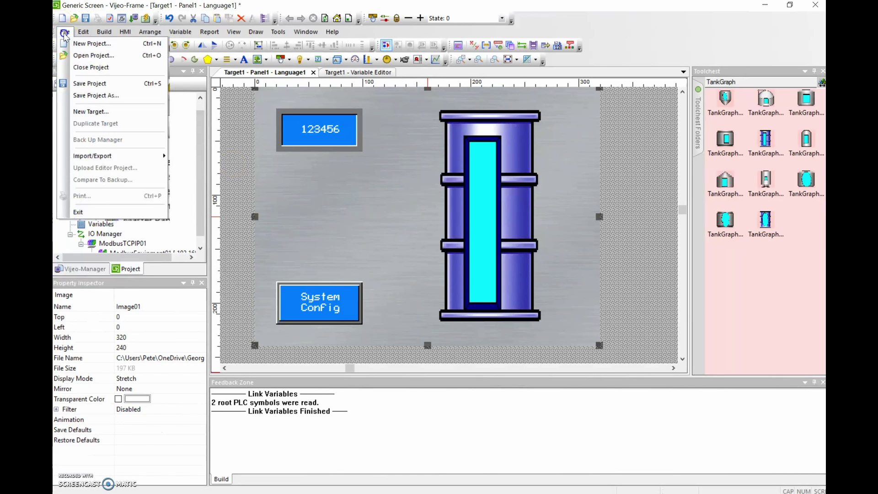
click(79, 80)
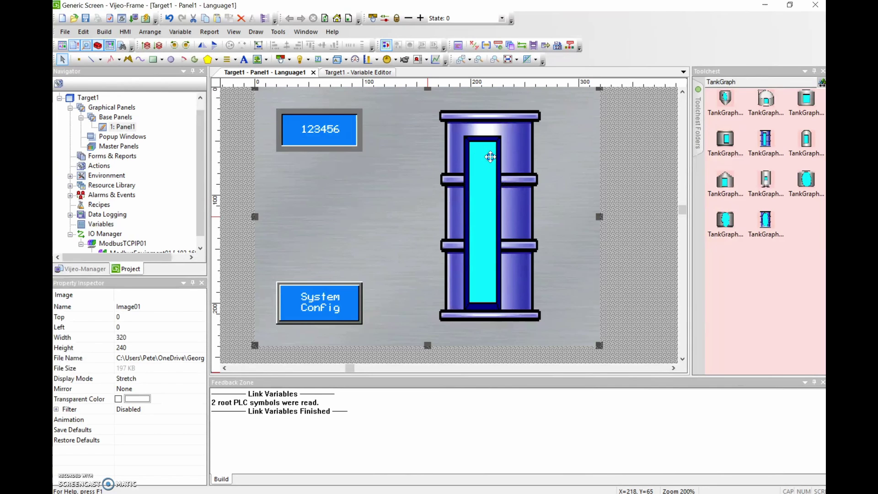
click(344, 103)
click(490, 156)
click(577, 186)
click(622, 140)
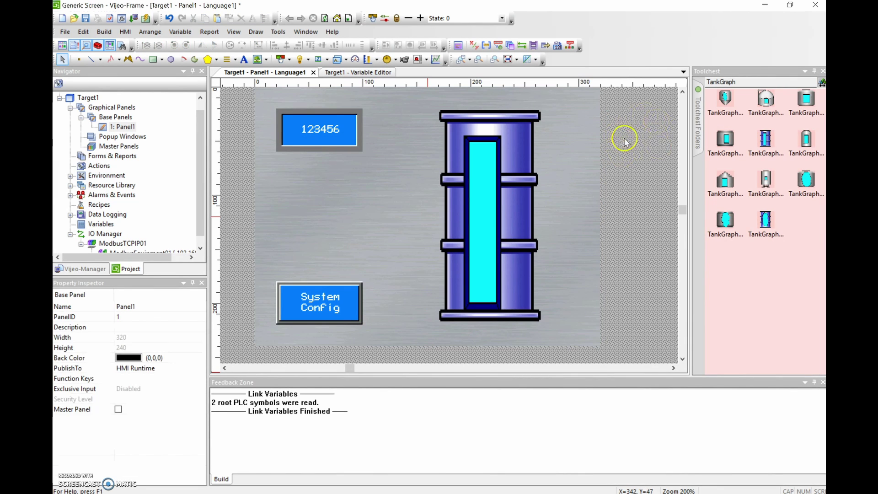
Step: Assign the external variable Analog_input_current from the PLC_ModbusEquipment01 folder to the tank graph
click(476, 157)
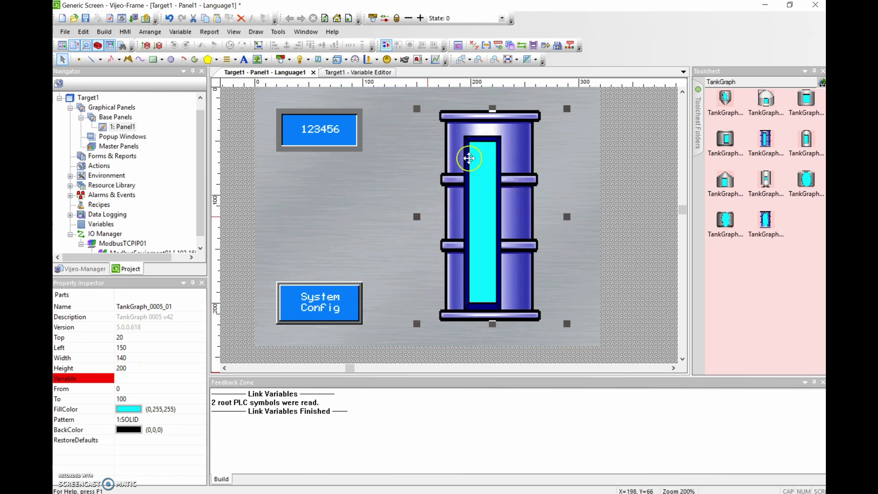
click(106, 379)
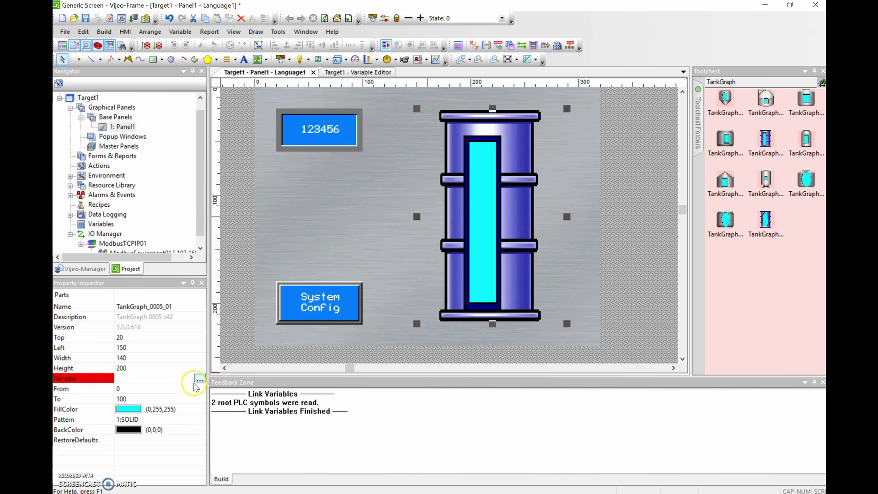
click(200, 379)
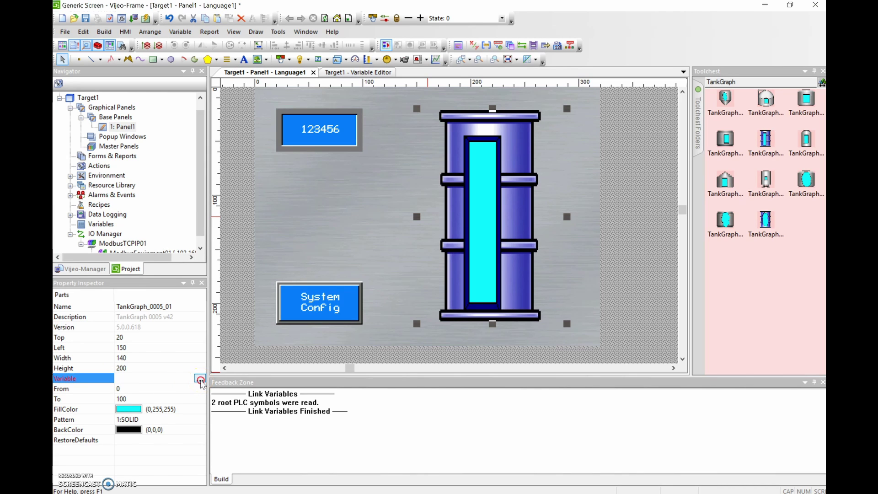
click(199, 378)
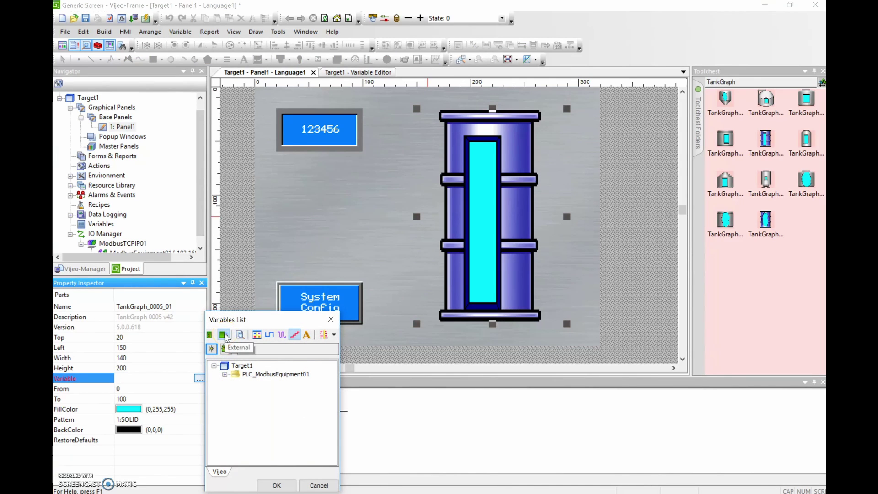
click(224, 374)
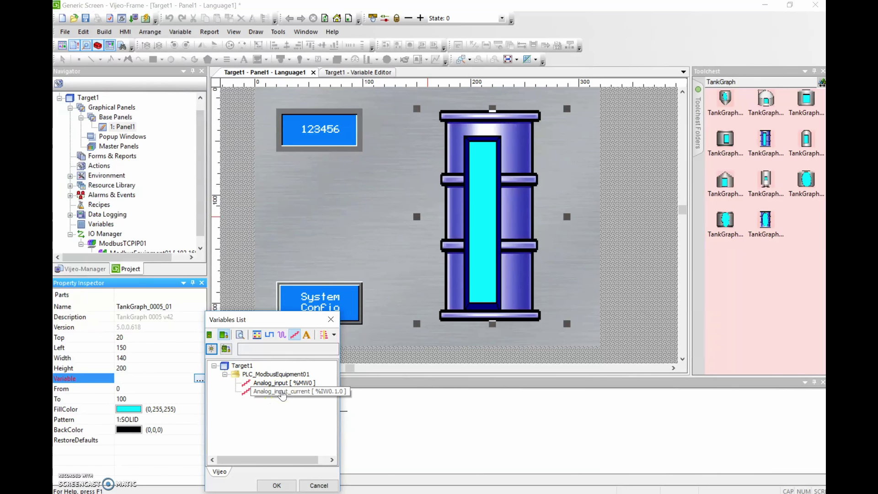
click(282, 392)
click(277, 485)
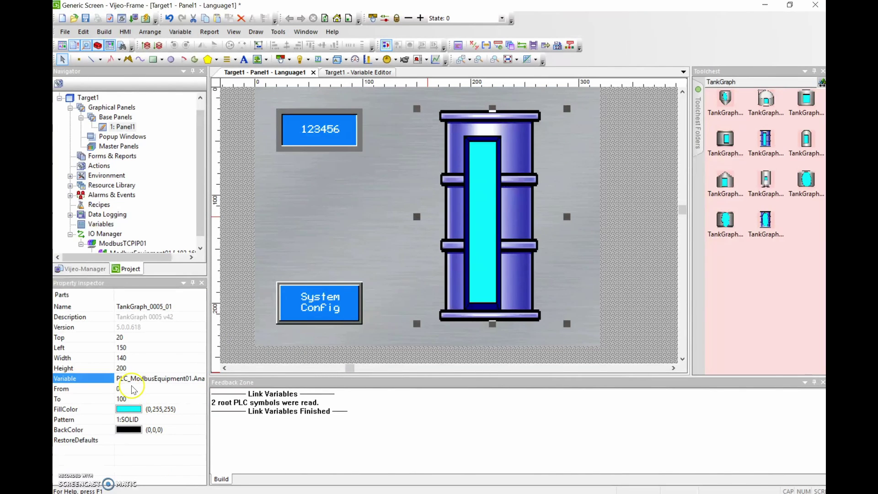
Step: Switch to TwidoSuite, check the lower and upper current limits in the ladder rungs, and return to Vijeo-Frame
click(132, 387)
click(132, 386)
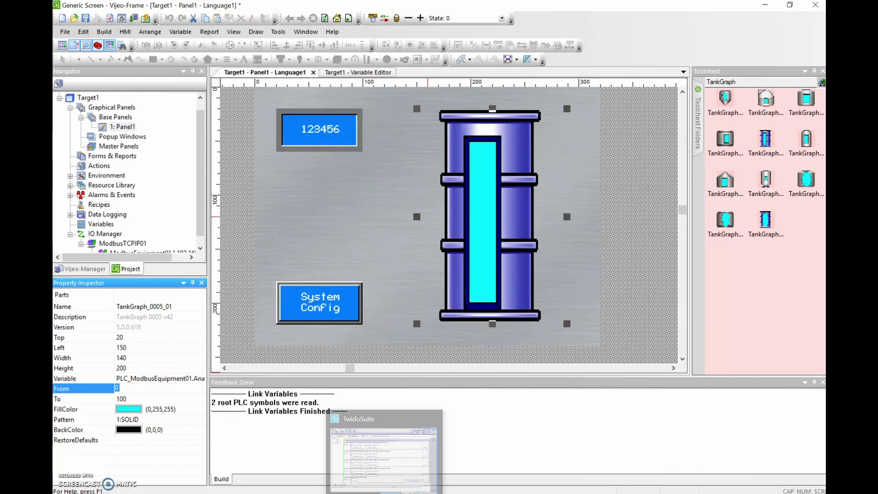
click(384, 491)
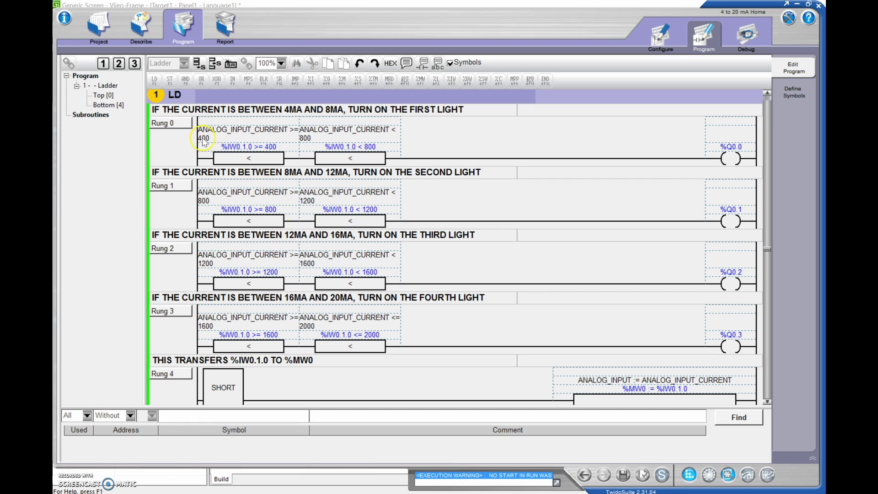
click(316, 327)
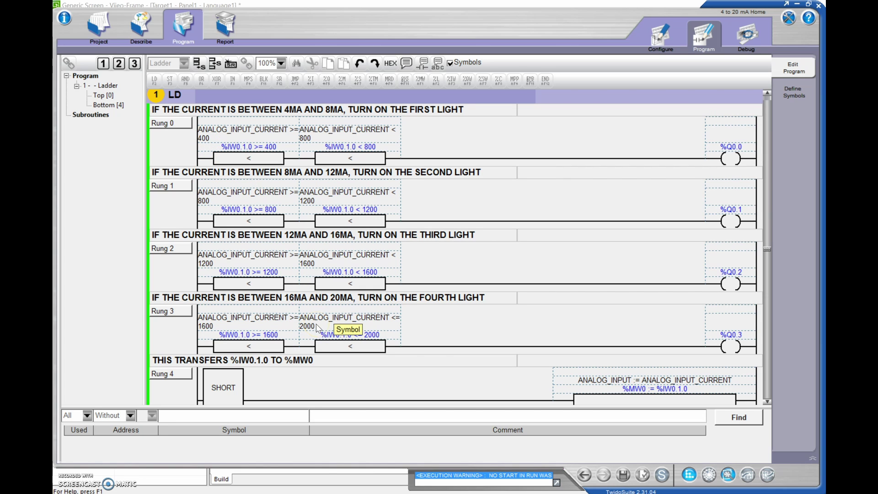
key(alt+Tab)
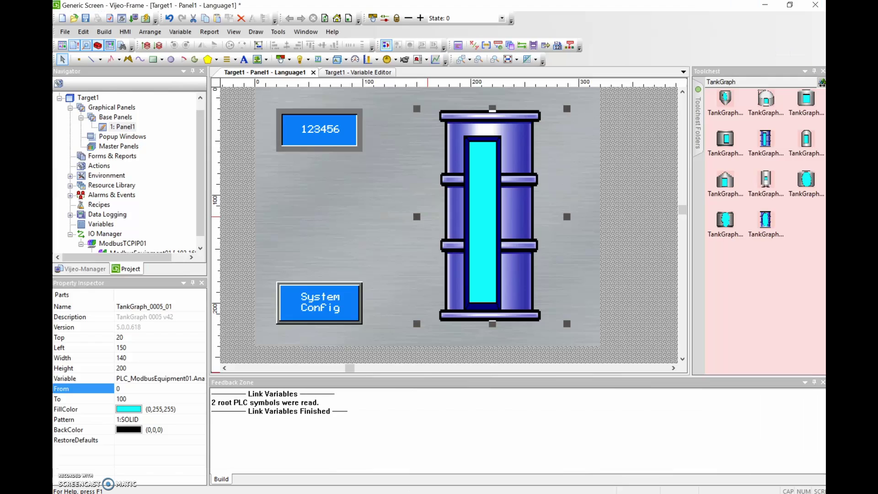
Step: Set the tank graph's range from 400 to 2000 and deselect it
click(136, 390)
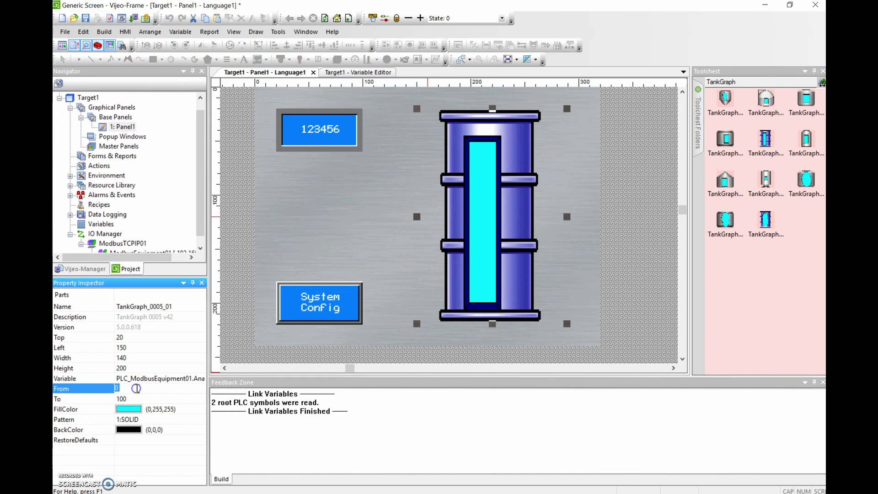
text(400)
click(133, 398)
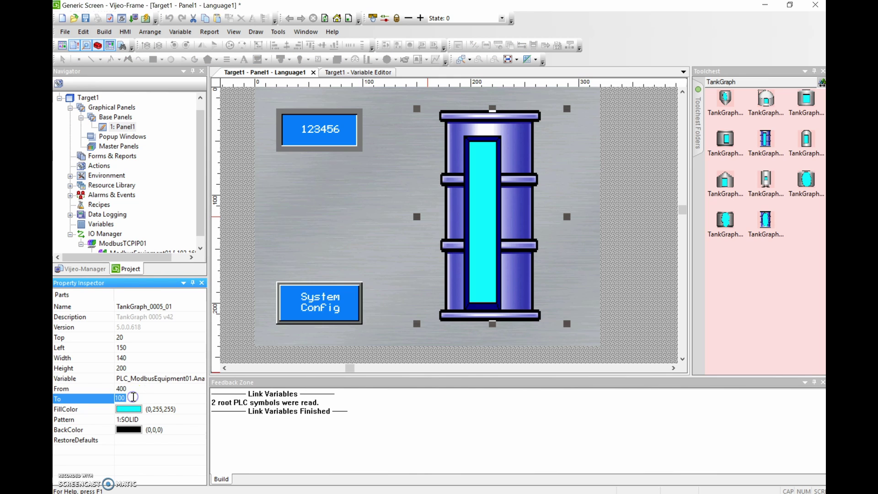
key(BackSpace)
key(BackSpace)
key(BackSpace)
text(2000)
click(231, 335)
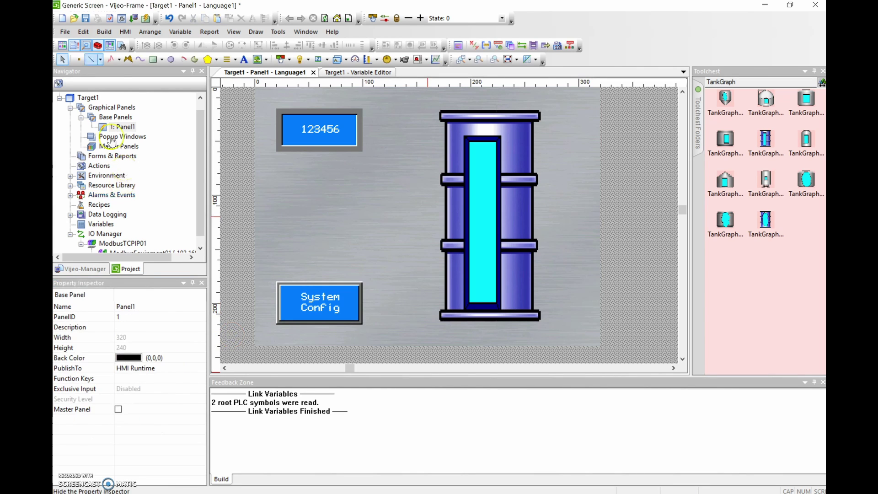
Step: Save the project and run Clean All to clear its earlier build output
click(66, 36)
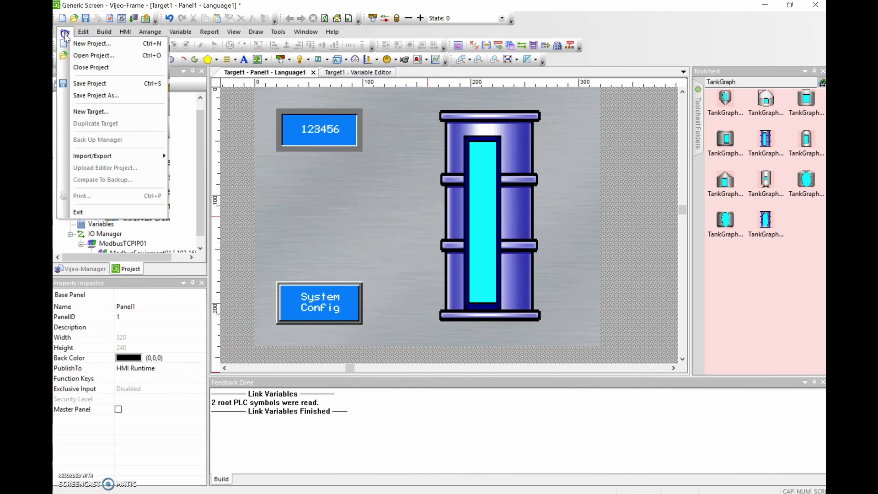
click(82, 83)
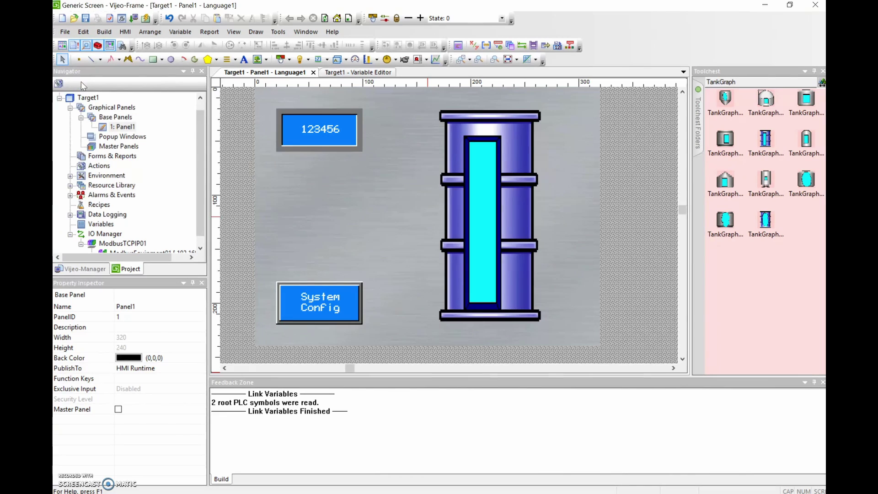
click(104, 32)
click(108, 45)
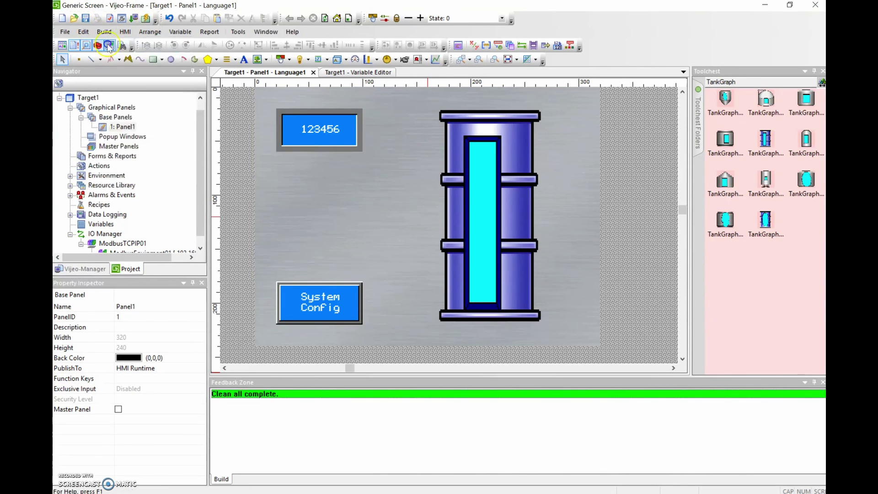
Step: Validate the whole project and build all of its targets
click(104, 32)
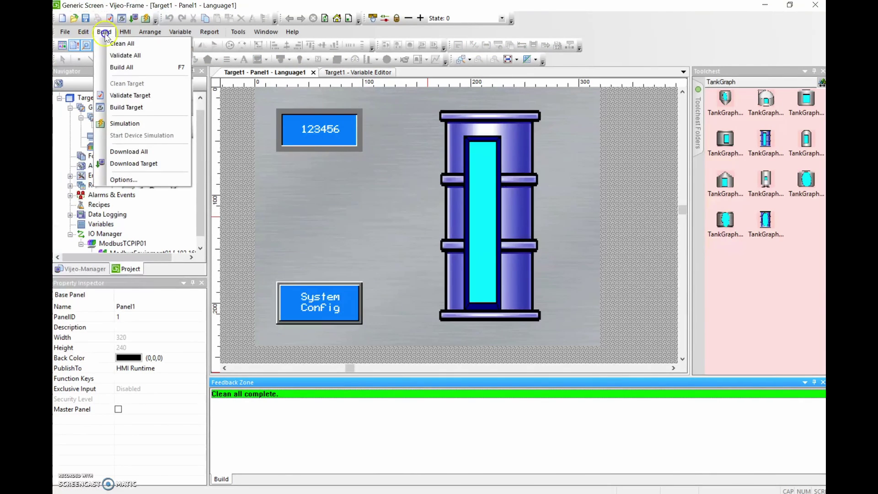
click(112, 55)
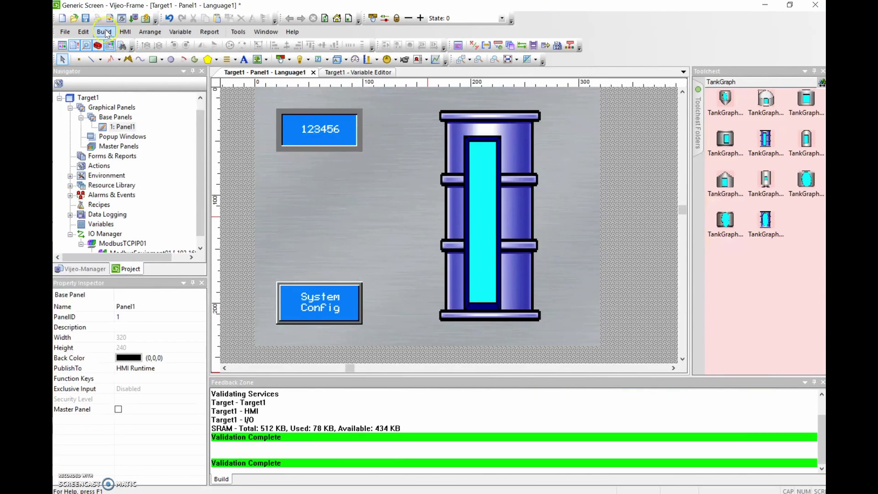
click(104, 32)
click(118, 69)
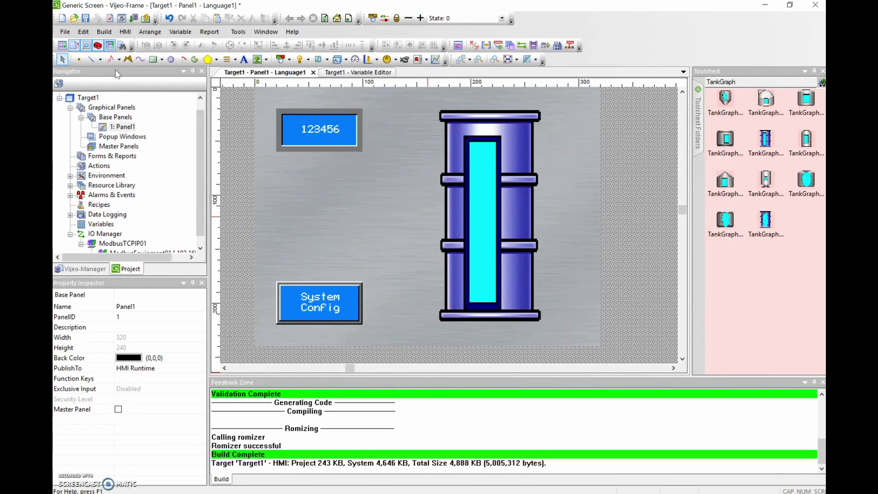
Step: Validate the project's variables and run Build All once more
click(102, 32)
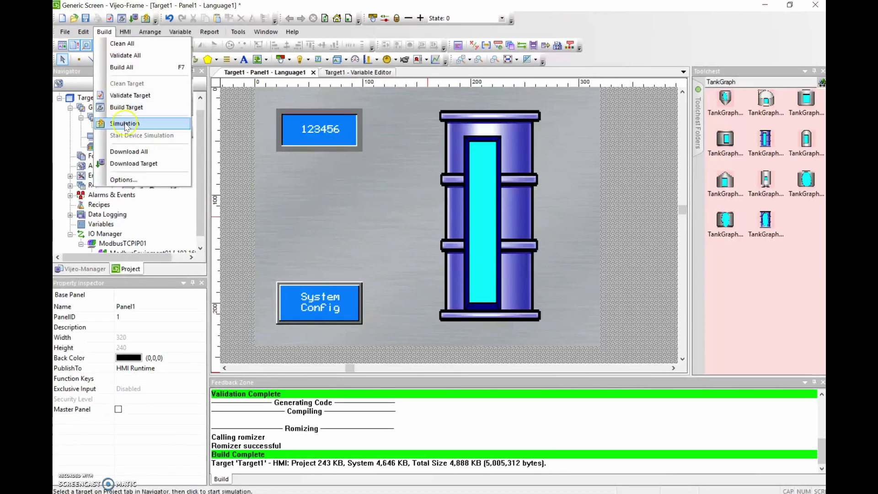
click(162, 220)
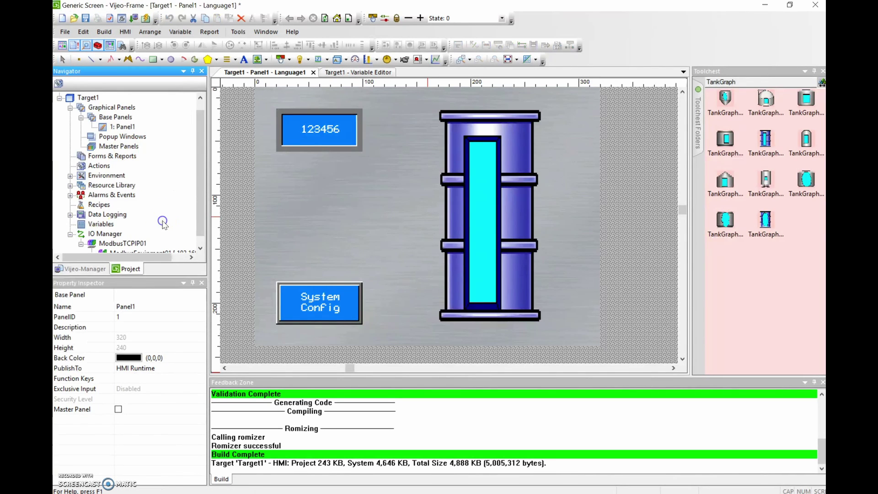
right_click(102, 230)
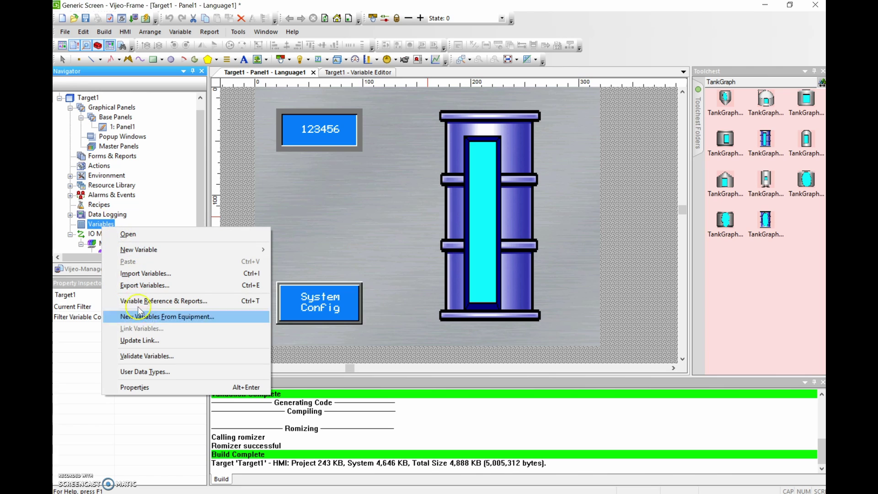
click(117, 357)
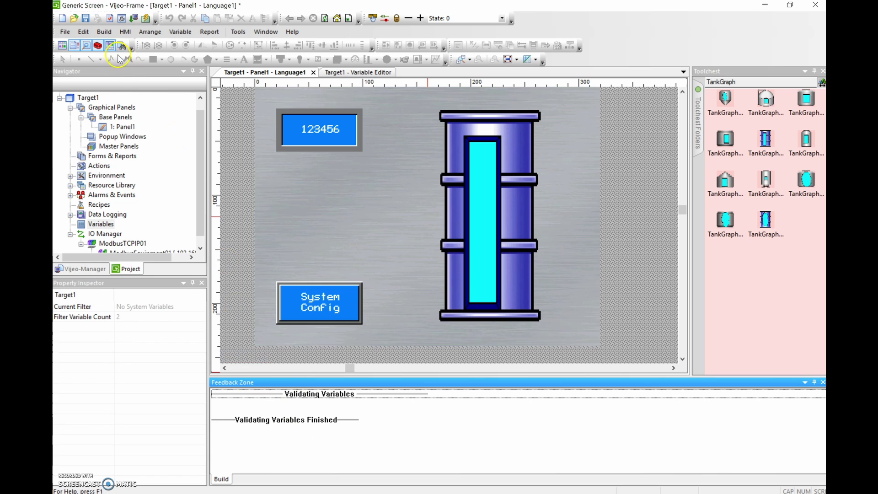
click(107, 36)
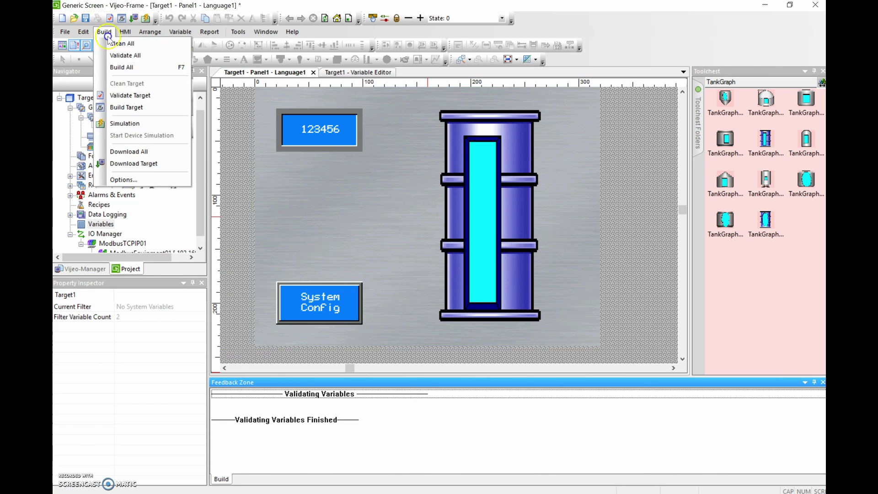
click(120, 65)
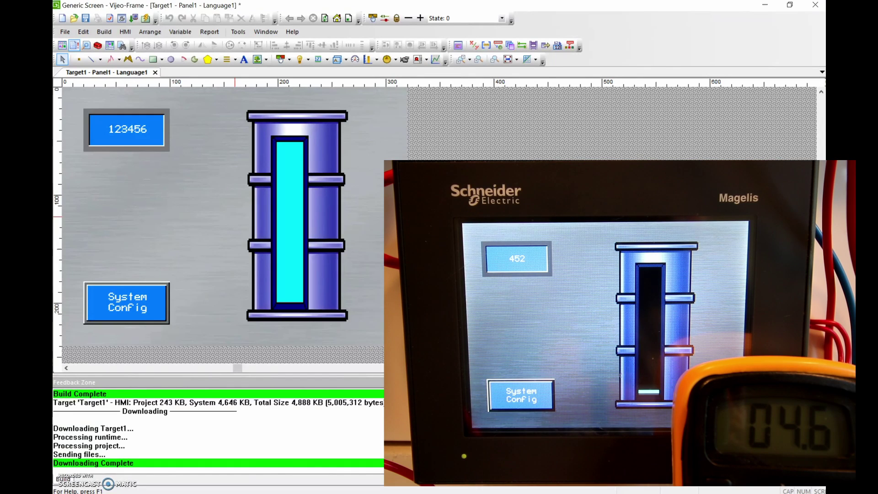
Step: Clean the whole project again and download all to the Magelis panel with the delete option ticked
click(104, 32)
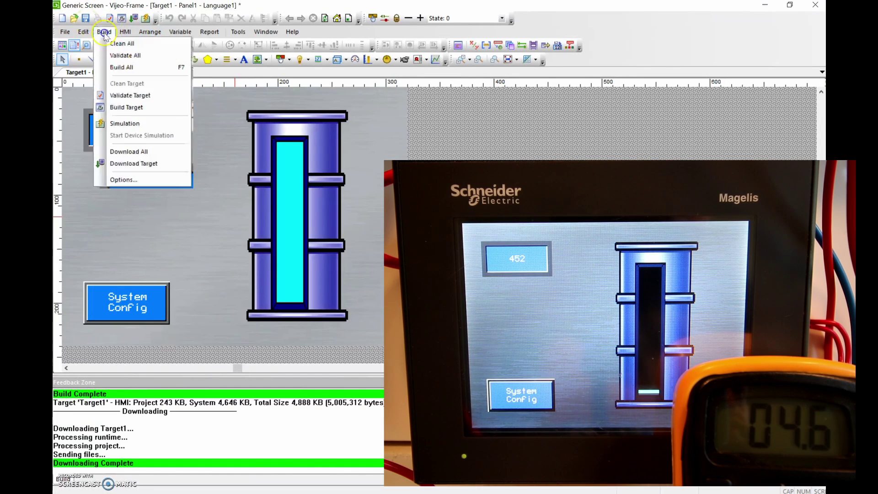
click(109, 43)
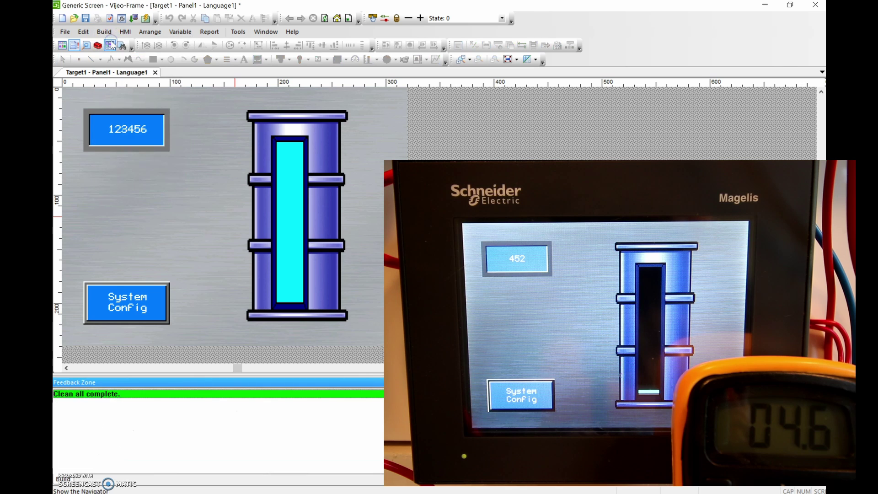
click(106, 33)
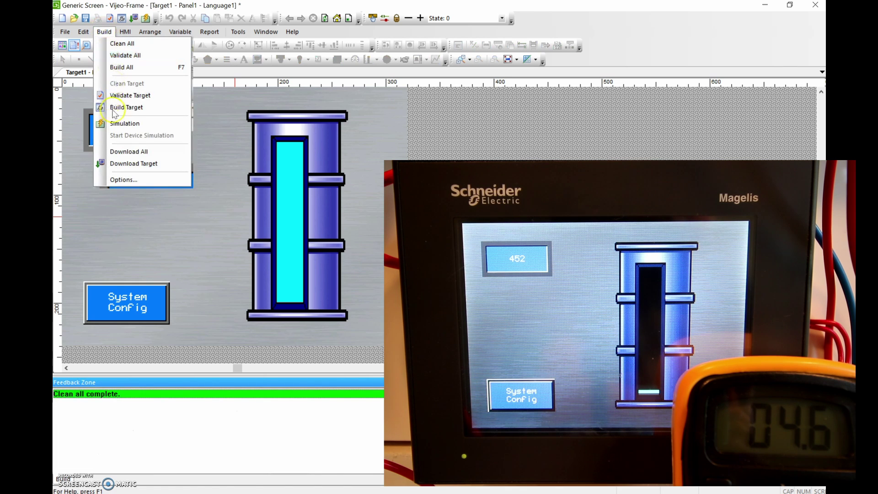
click(118, 154)
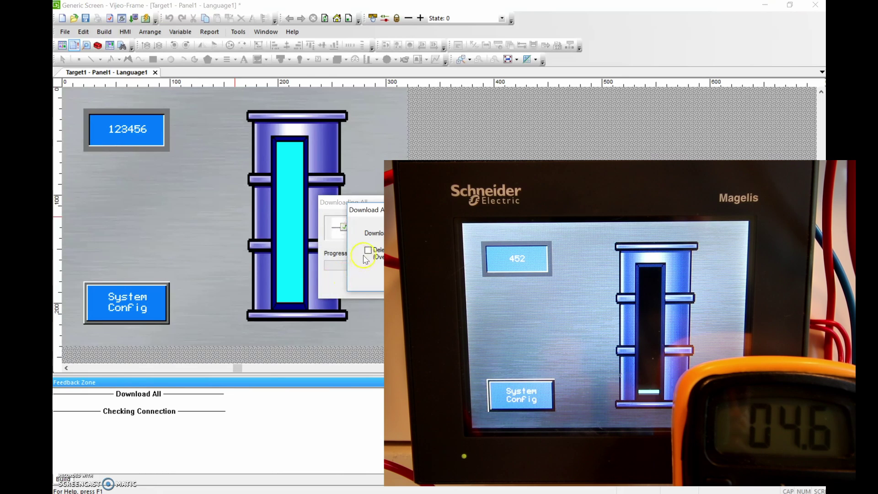
click(368, 251)
key(Return)
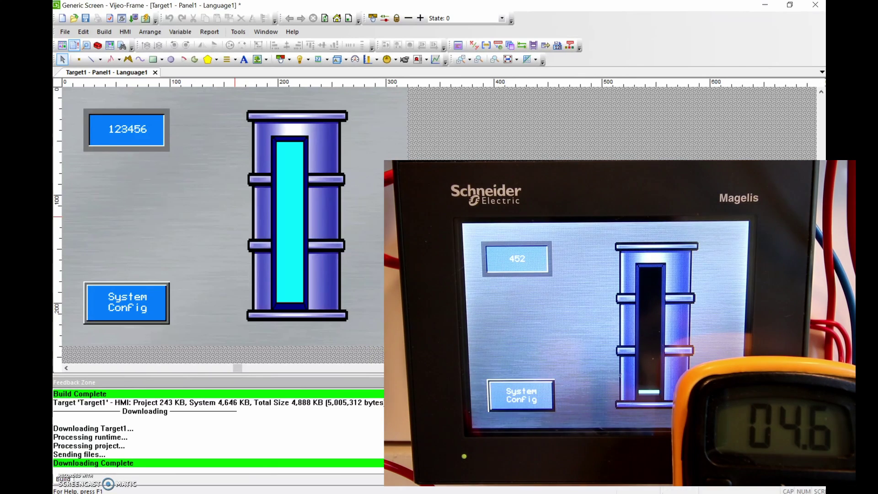
Step: Switch between TwidoSuite and Vijeo-Frame to compare the live analog input in the ladder rungs with the HMI display
click(437, 492)
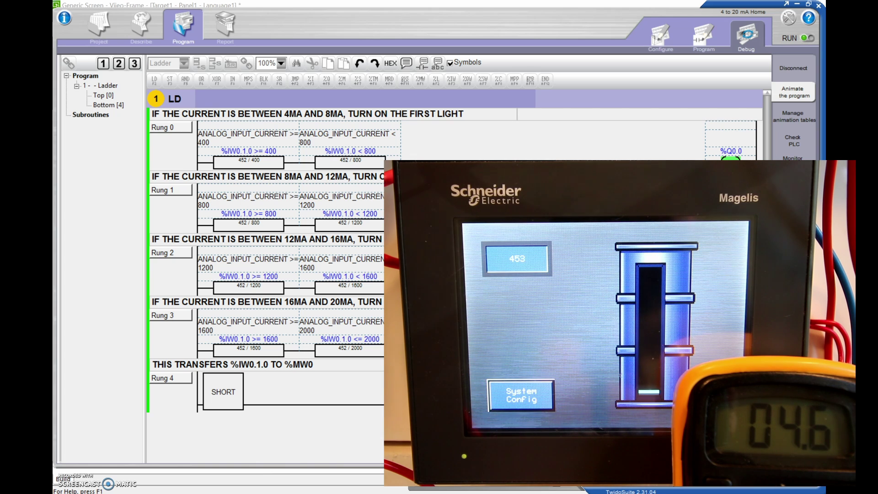
key(alt+Tab)
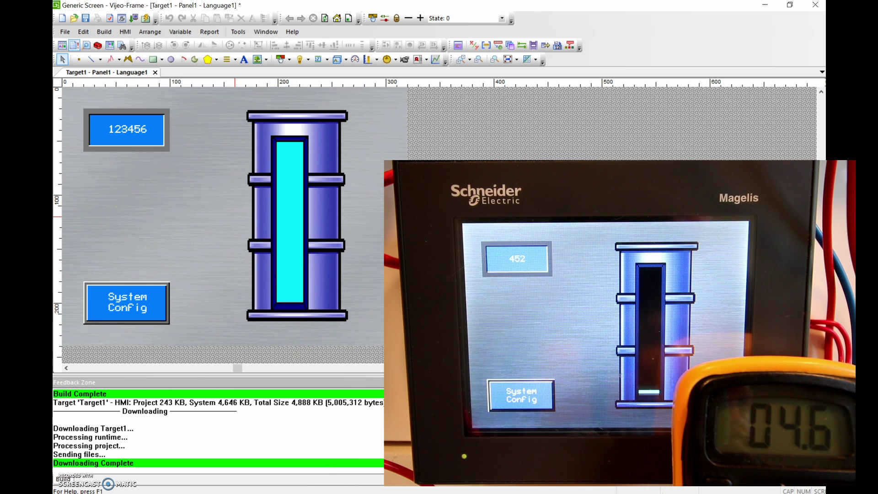
click(346, 475)
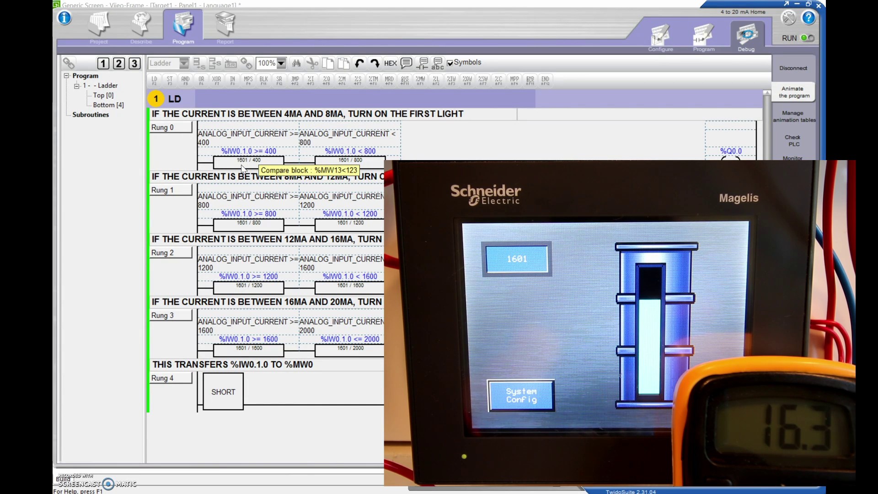
click(316, 213)
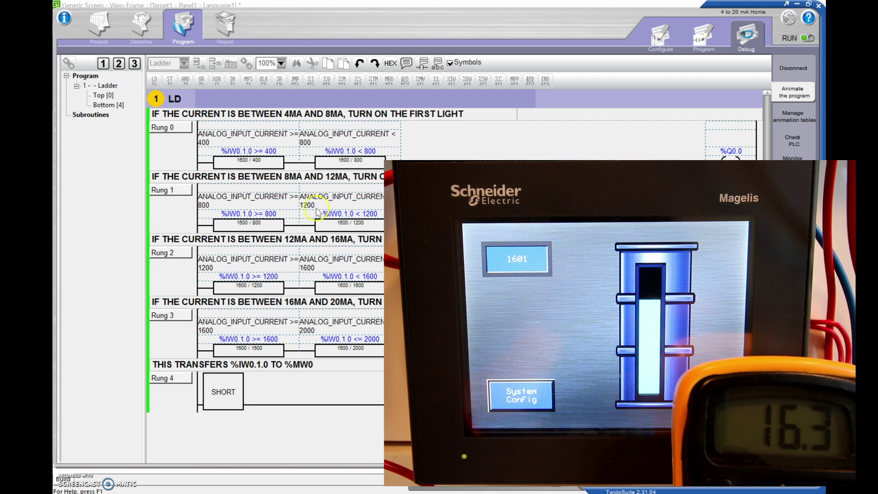